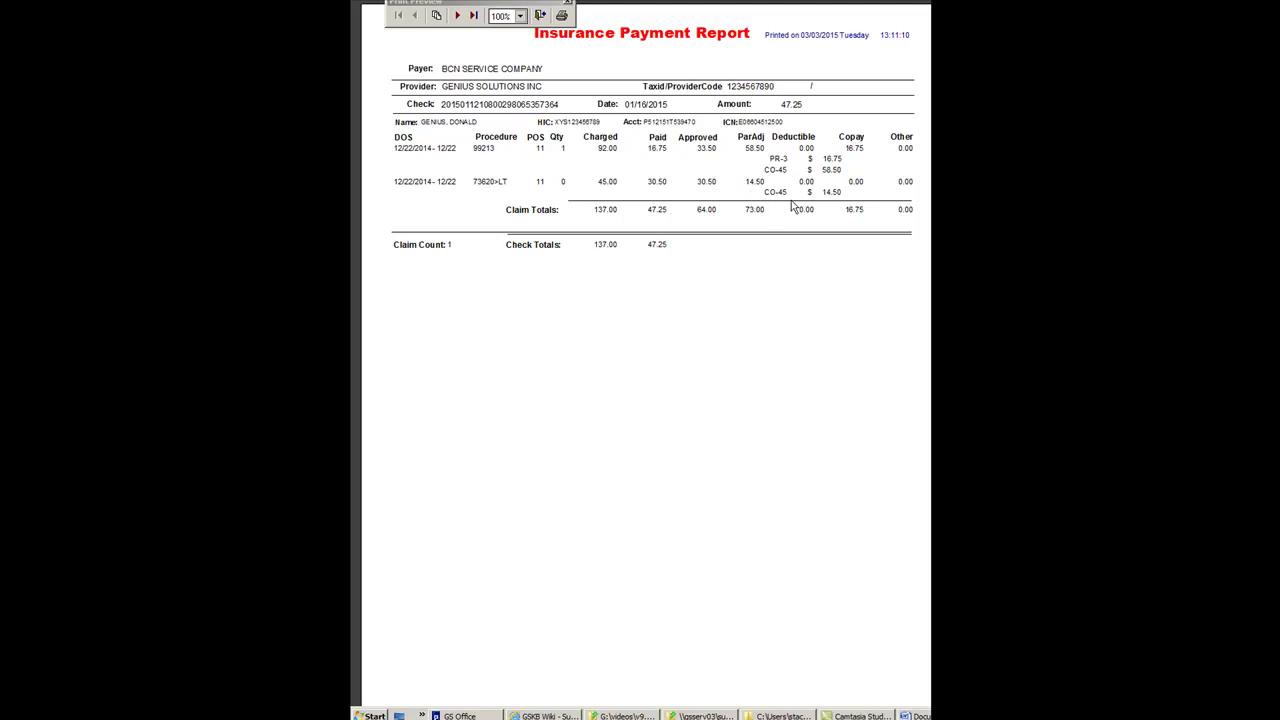
- Page through the insurance payment report preview to its last-page totals, then close it
click(461, 18)
click(459, 16)
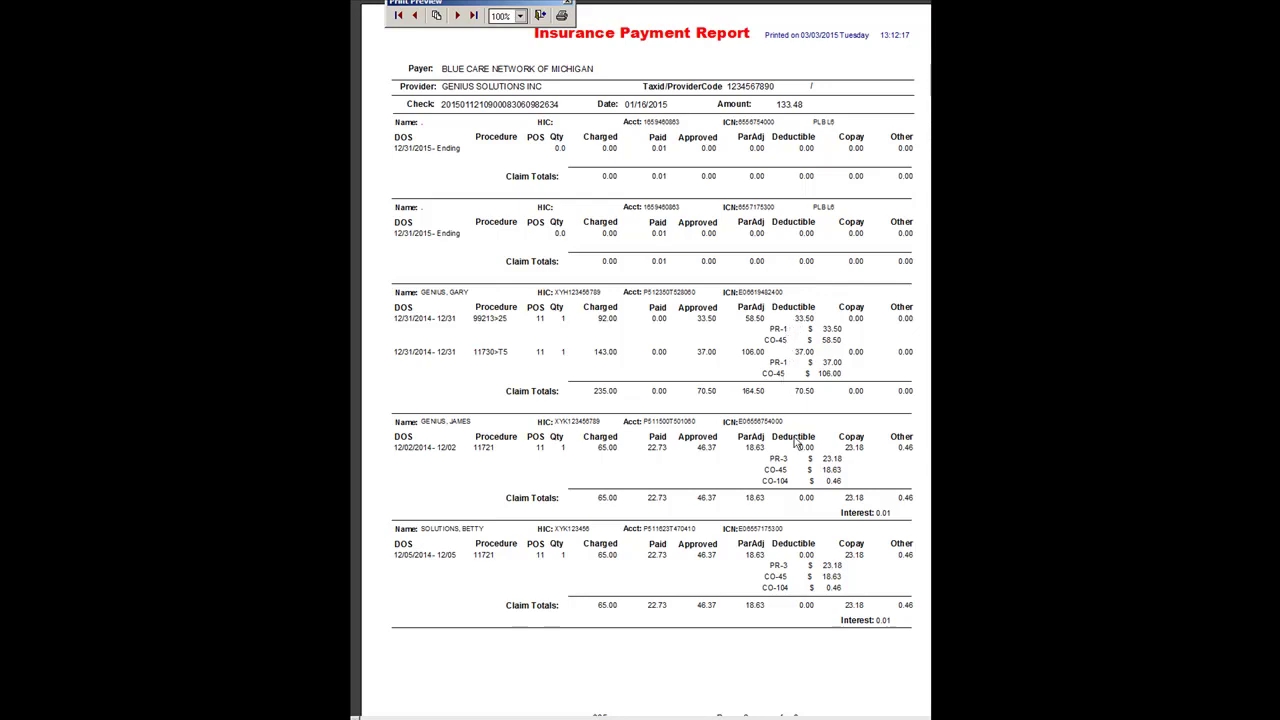
click(455, 15)
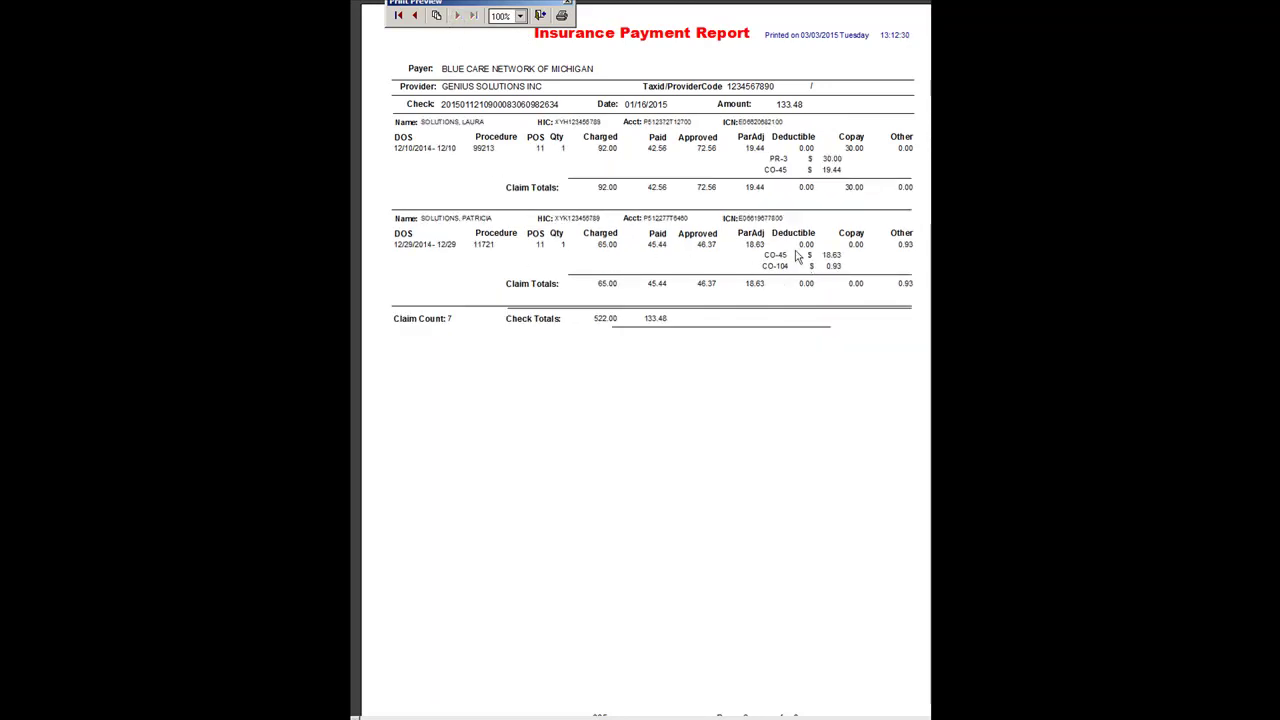
click(541, 16)
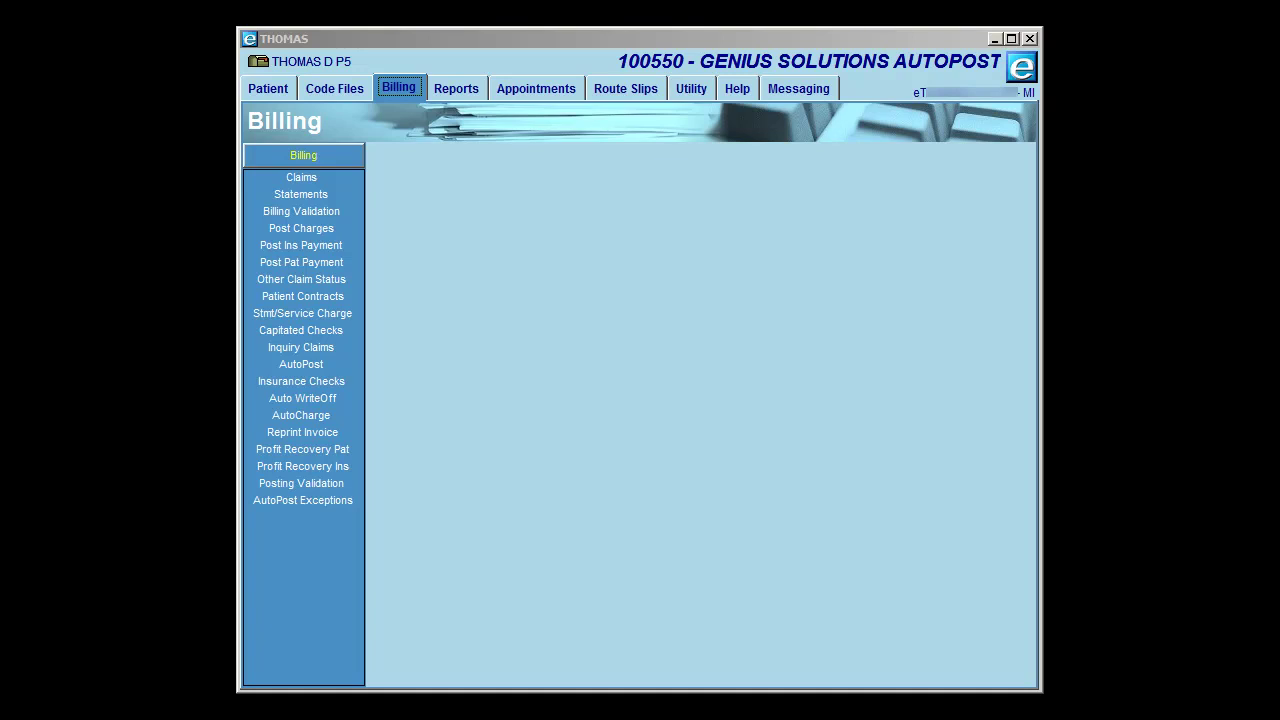
- Open AutoPost from the Billing menu to list the 12 checks loaded 03/03/2015
click(318, 366)
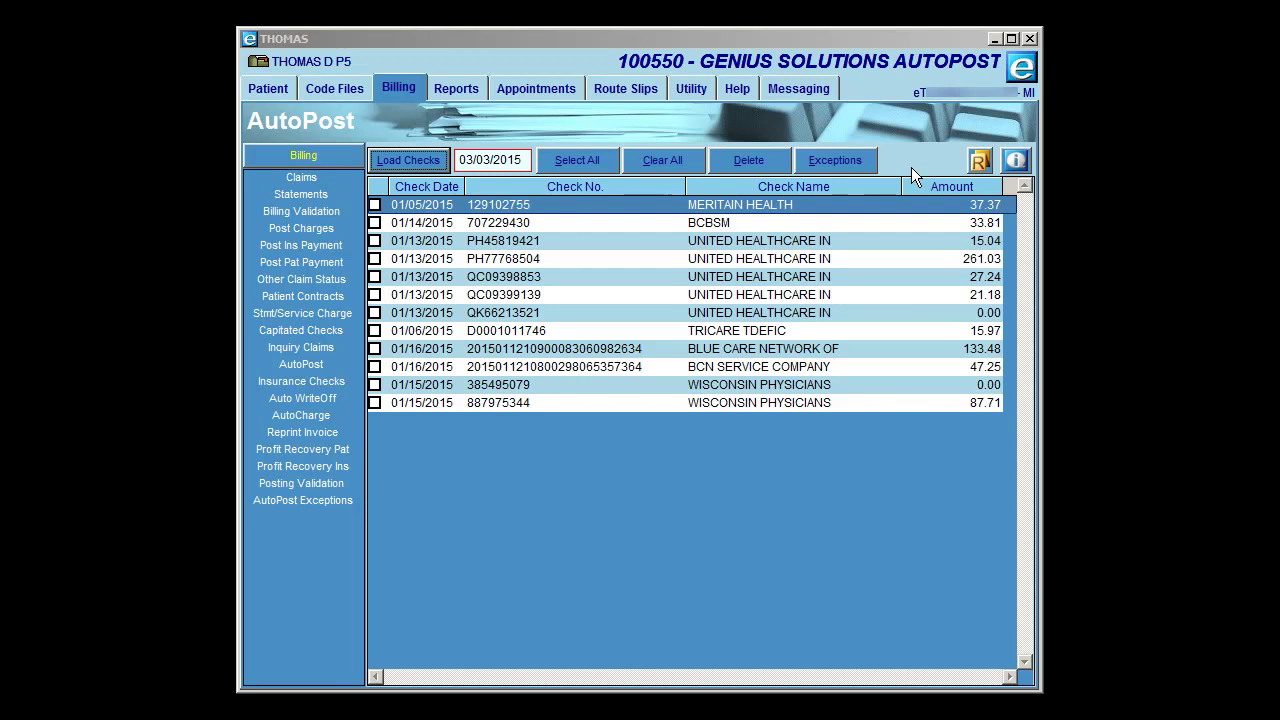
- Confirm there are no exceptions, then mark the Wisconsin Physicians 87.71 check
click(862, 164)
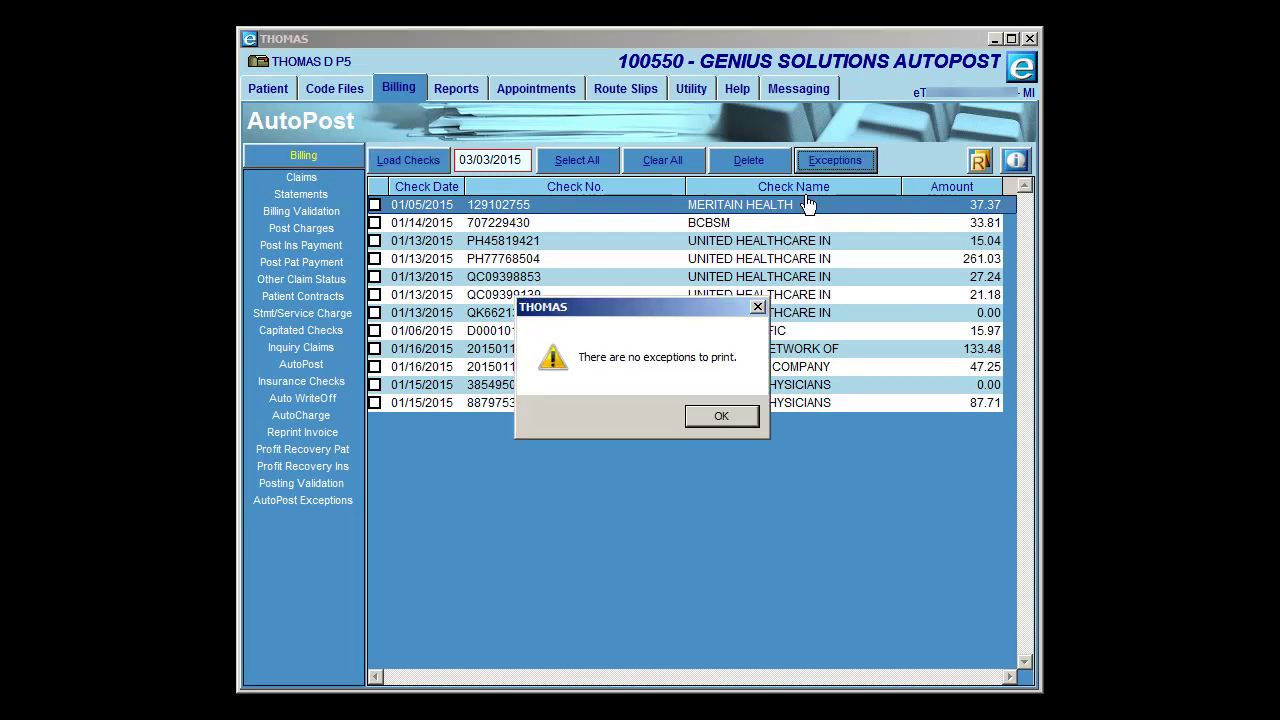
click(717, 416)
click(717, 409)
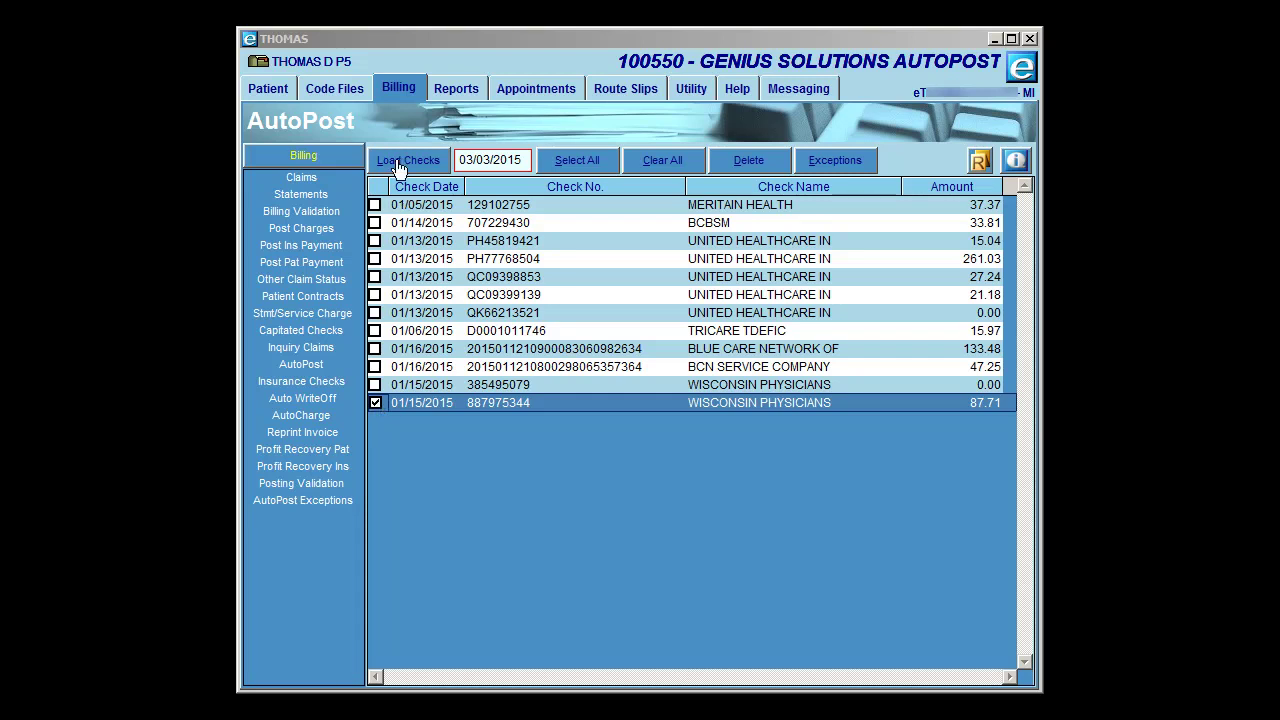
- Load the marked check, showing one READY TO POST claim: 155.00 charged, 89.50 paid
click(398, 164)
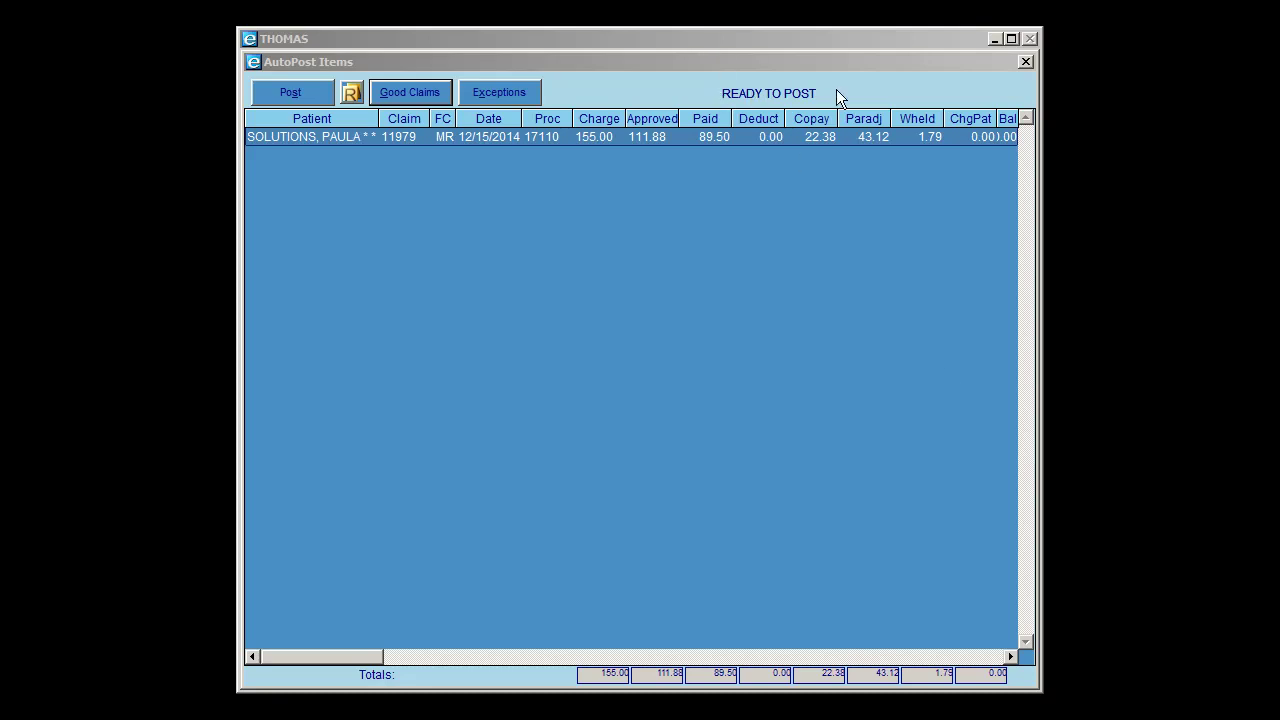
click(490, 98)
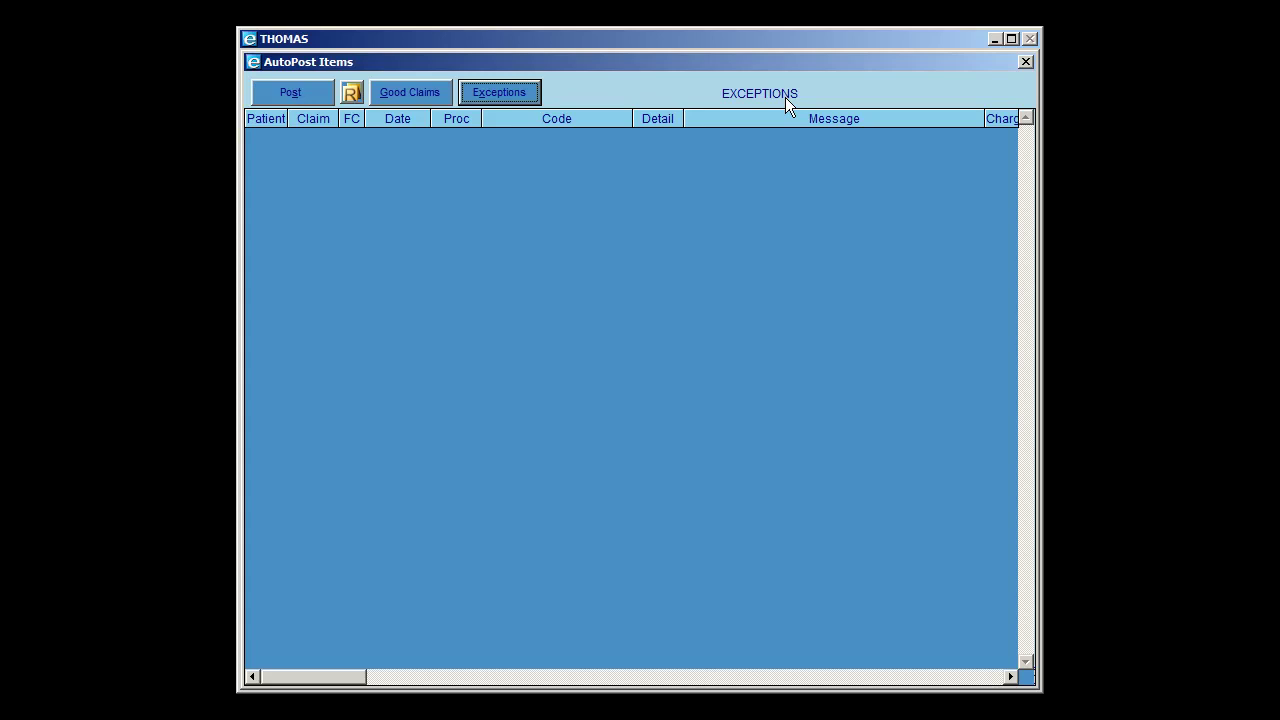
click(410, 96)
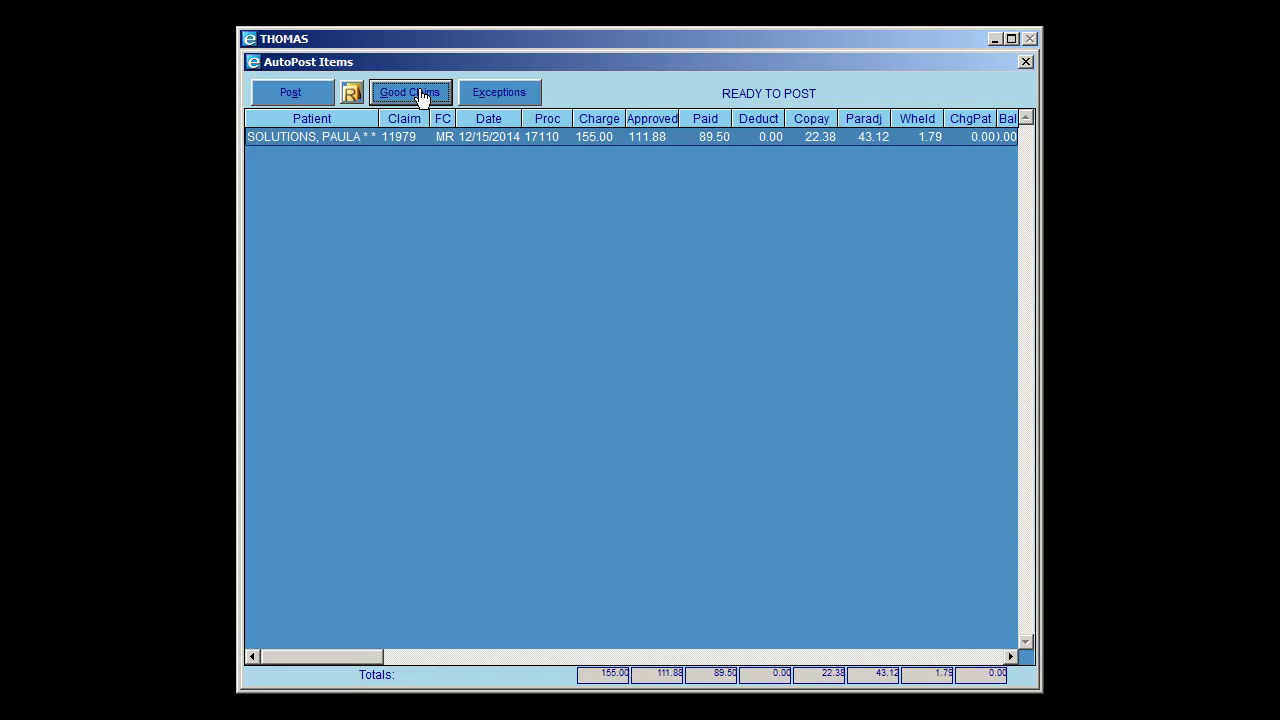
key(alt+p)
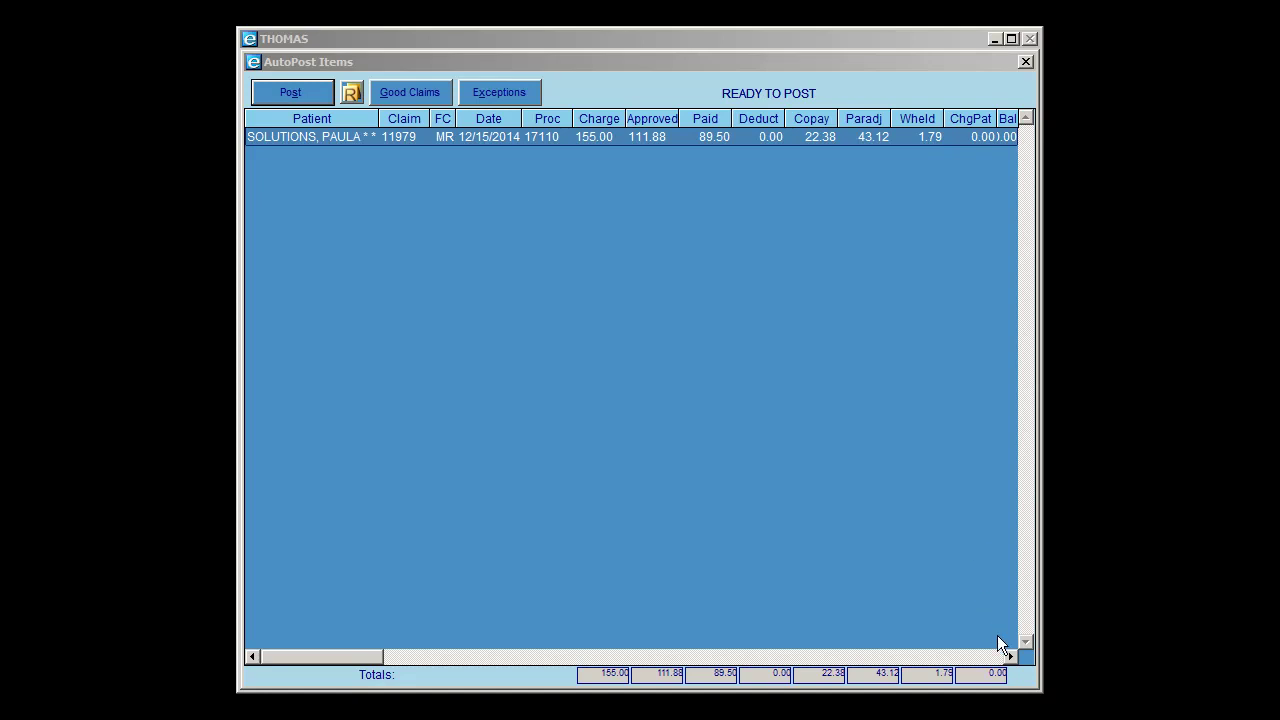
- Scroll the claim grid right and widen the Reas Cds column until CO-45/CO-25 fits
click(1010, 657)
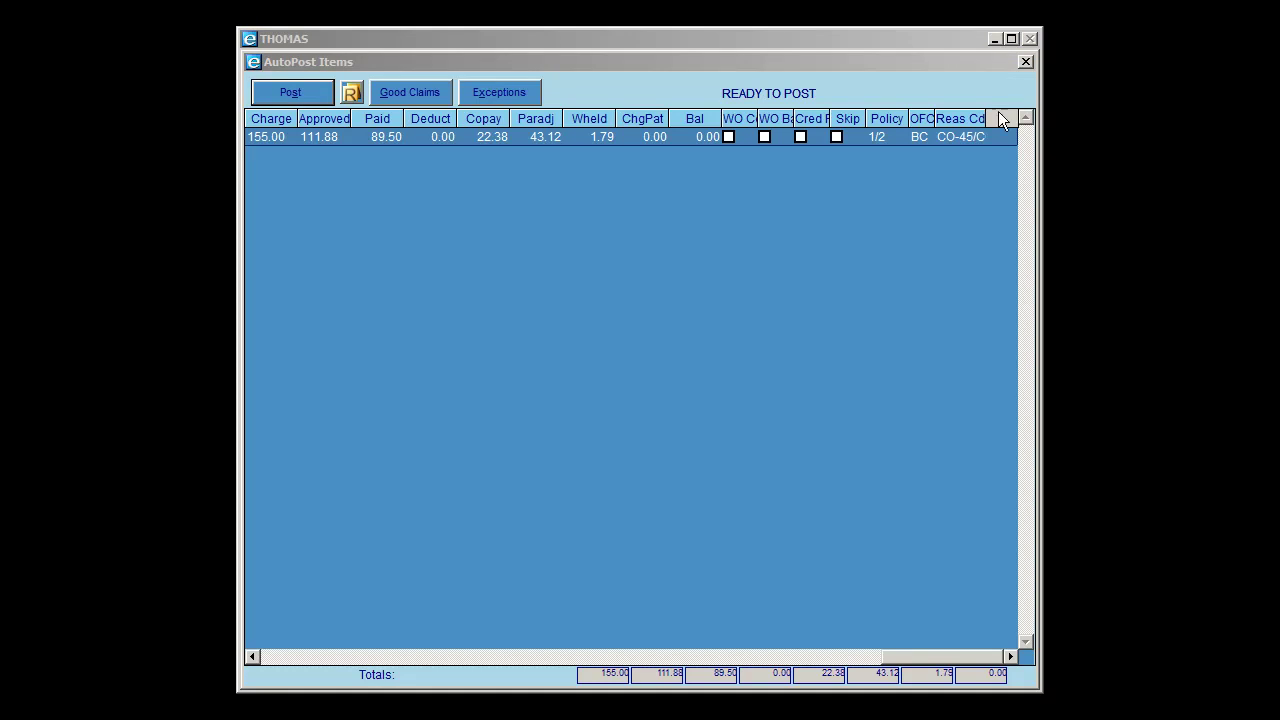
drag(986, 114, 1011, 112)
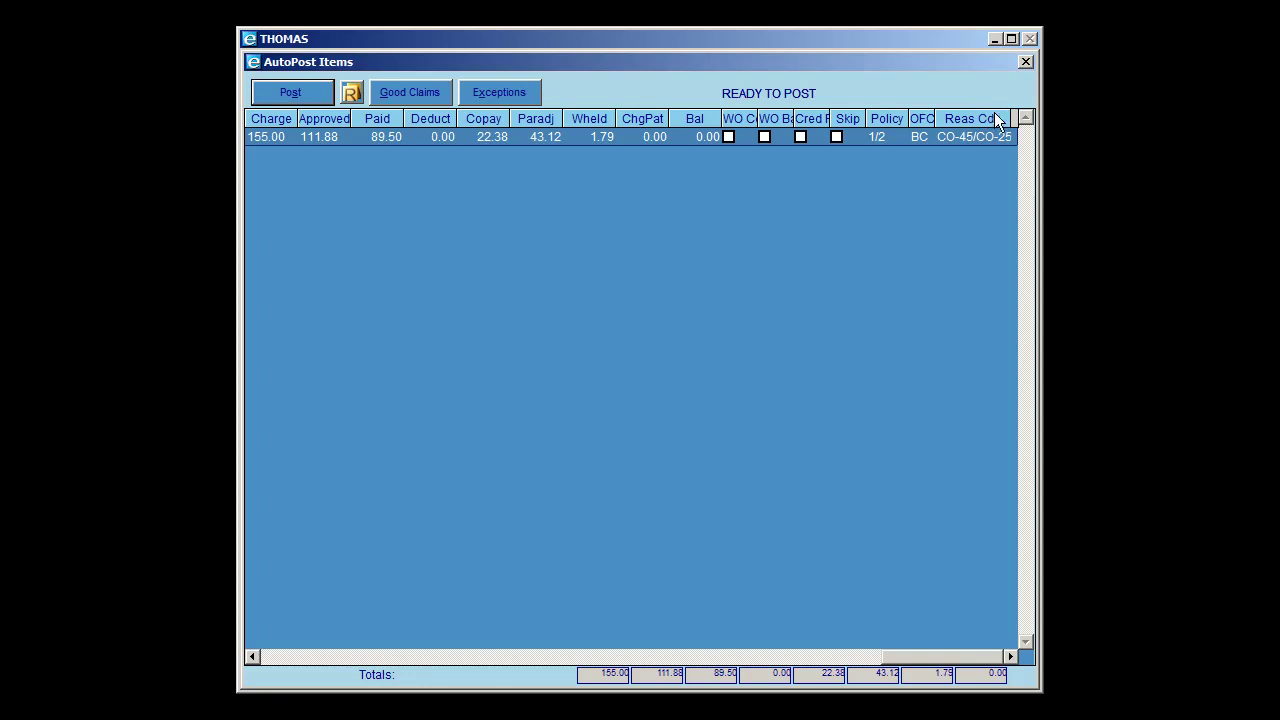
drag(1010, 112, 1010, 112)
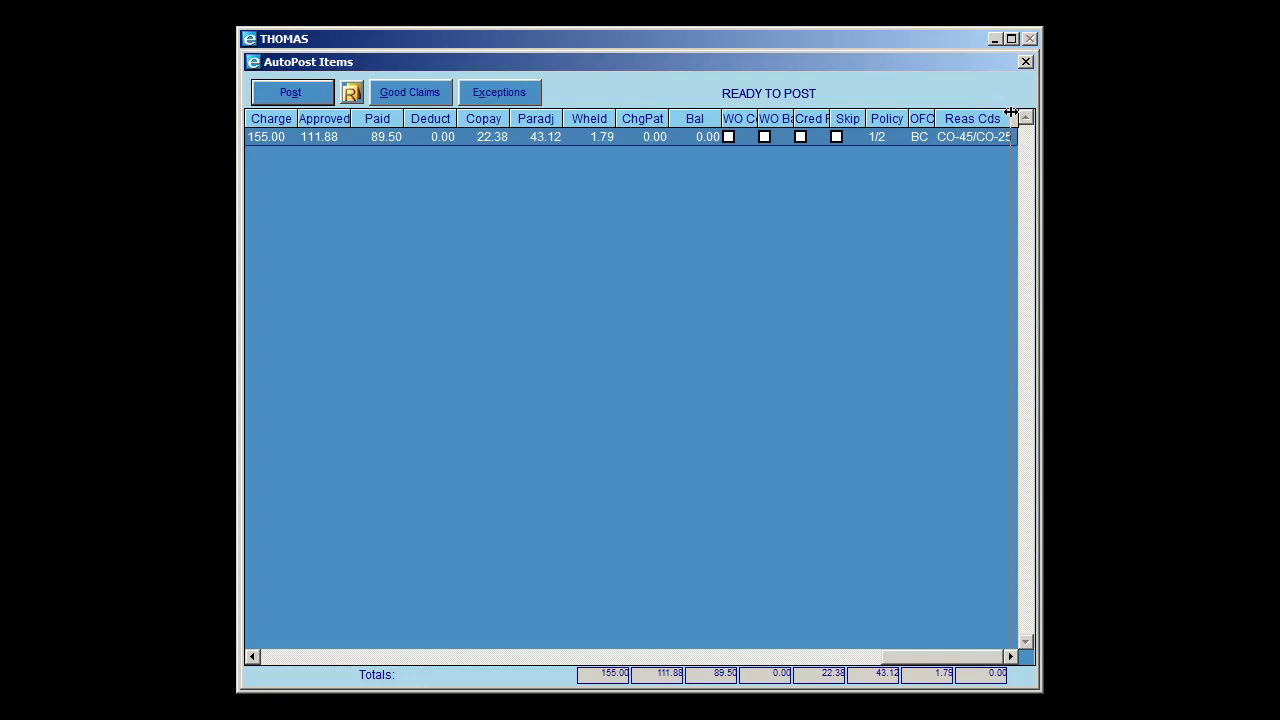
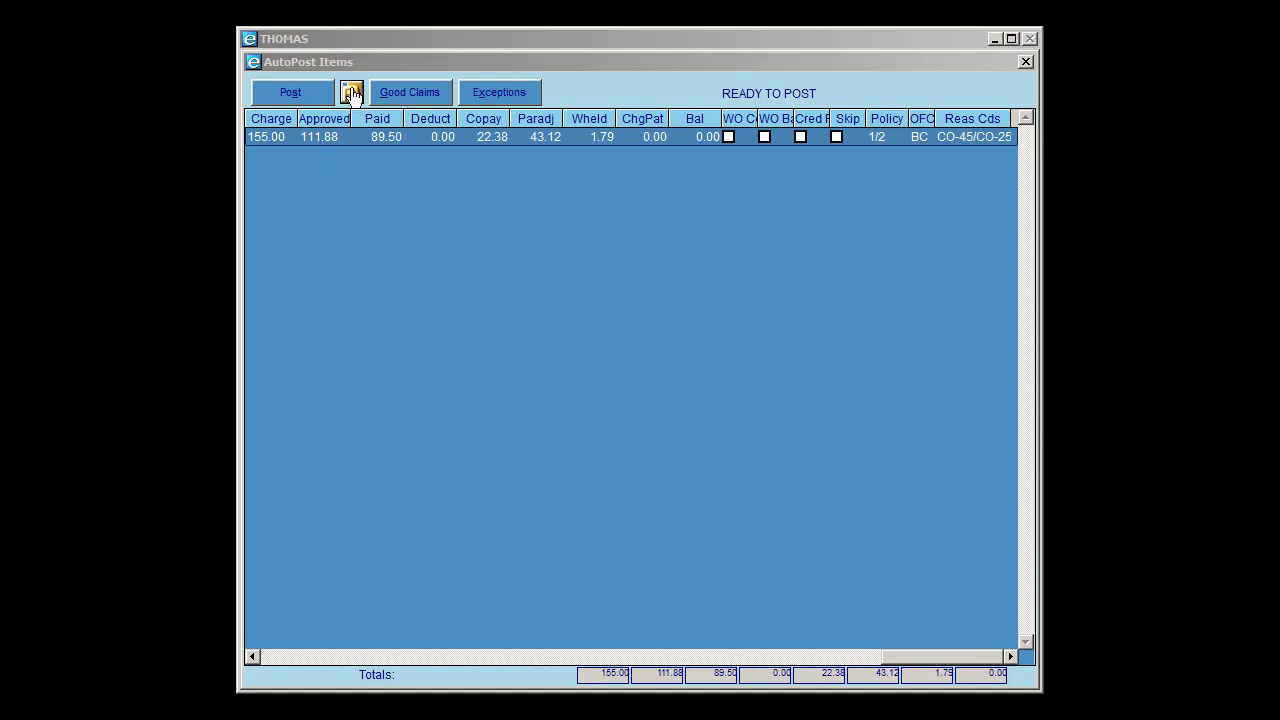
- Post the ready line, then load the WISCONSIN PHYSICIANS check, now READY TO POST with 0.00 totals
click(289, 93)
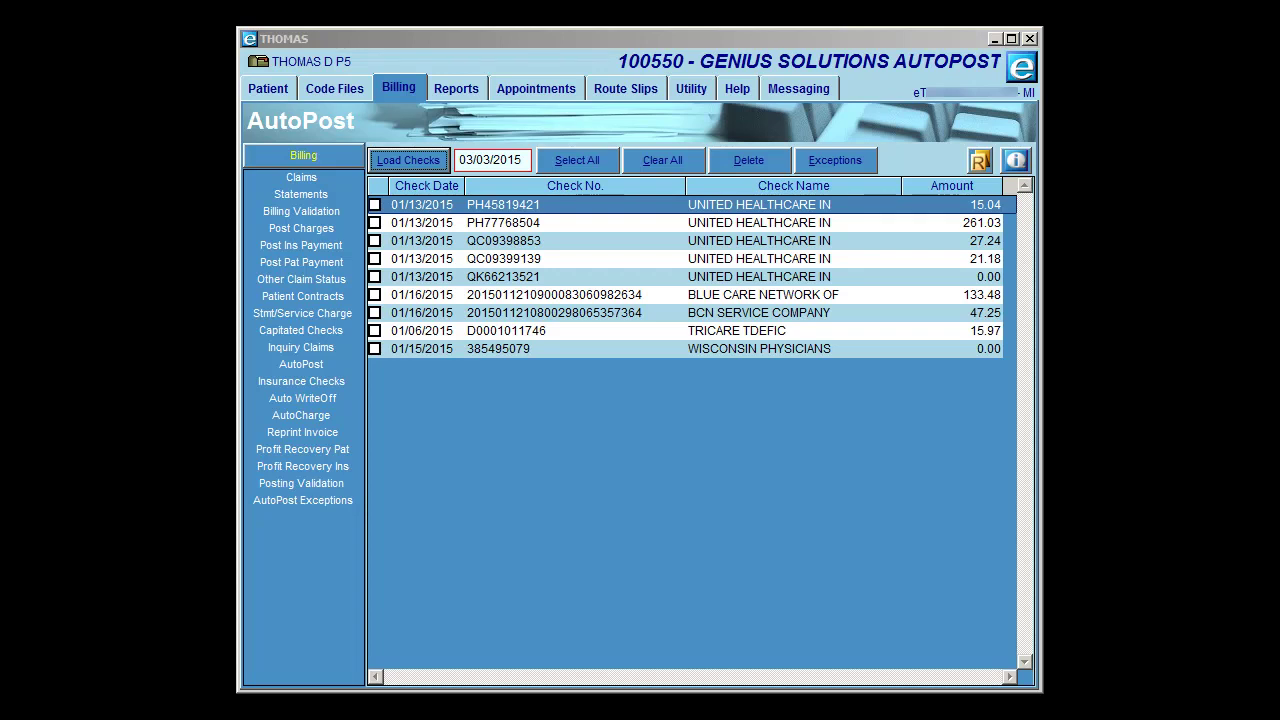
click(374, 349)
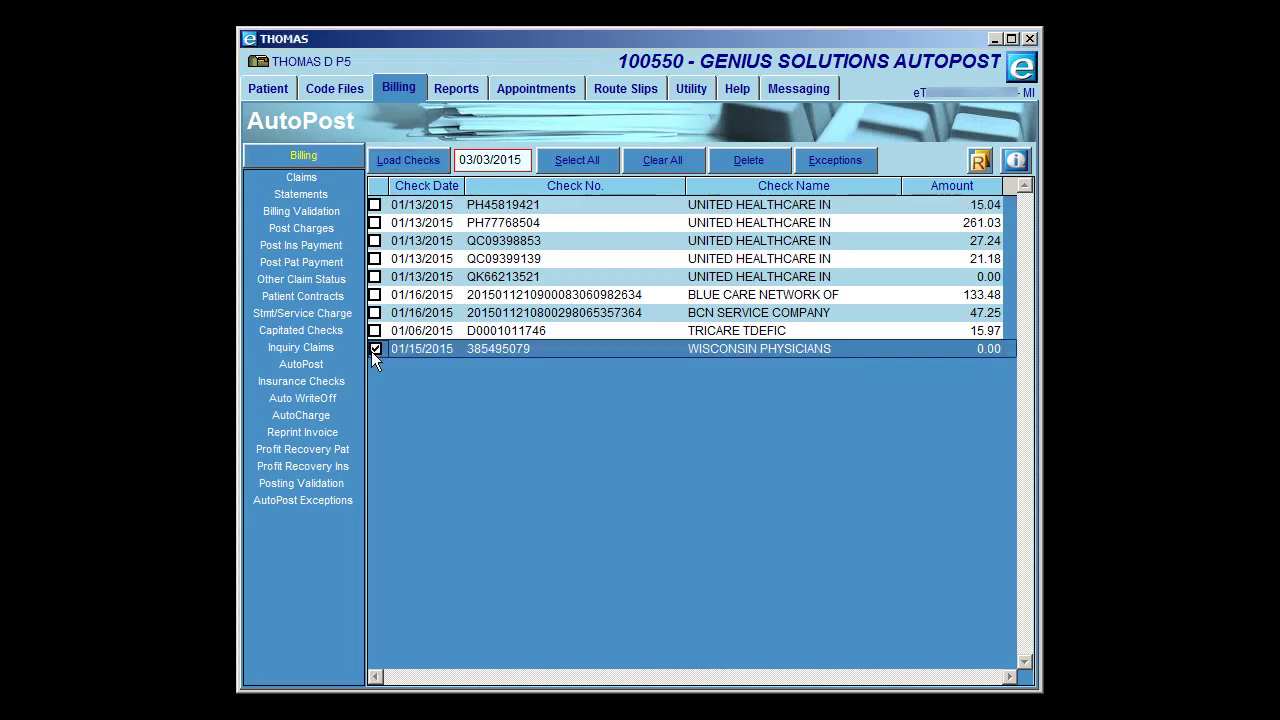
click(427, 161)
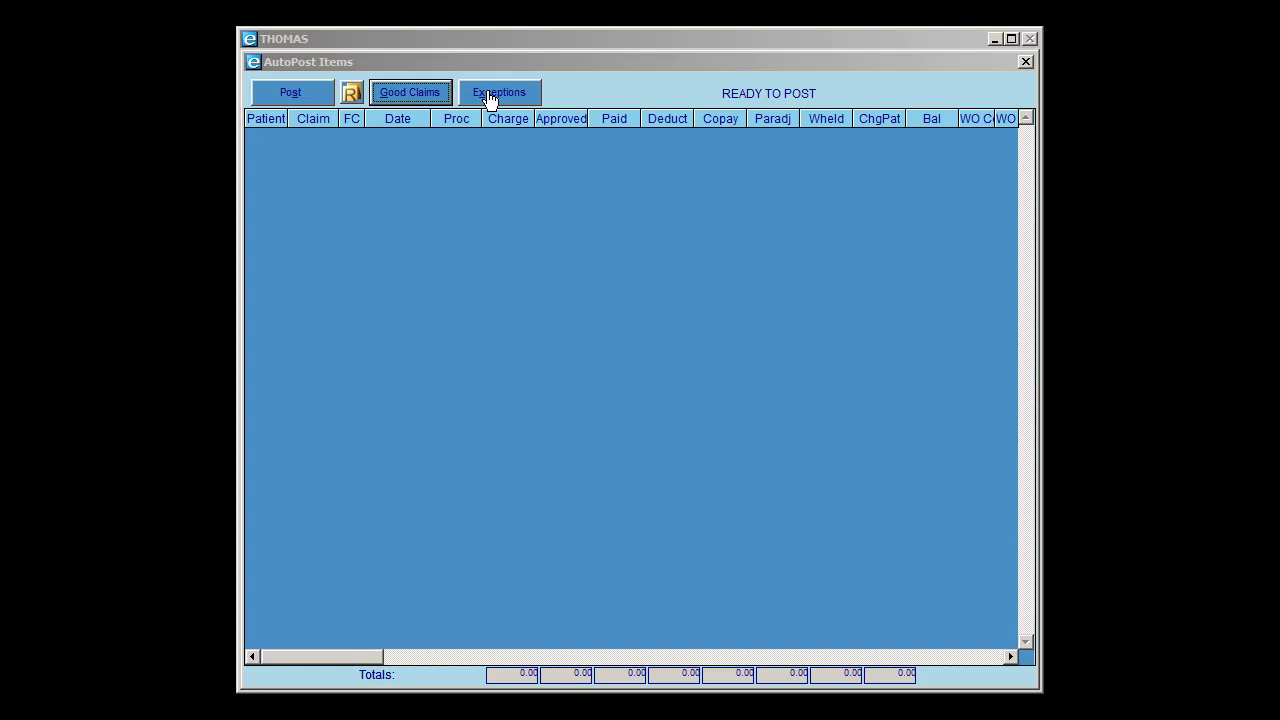
- Show the check's Exceptions list of five CO-50, CO-22 and PR-27 lines and select the first
click(398, 95)
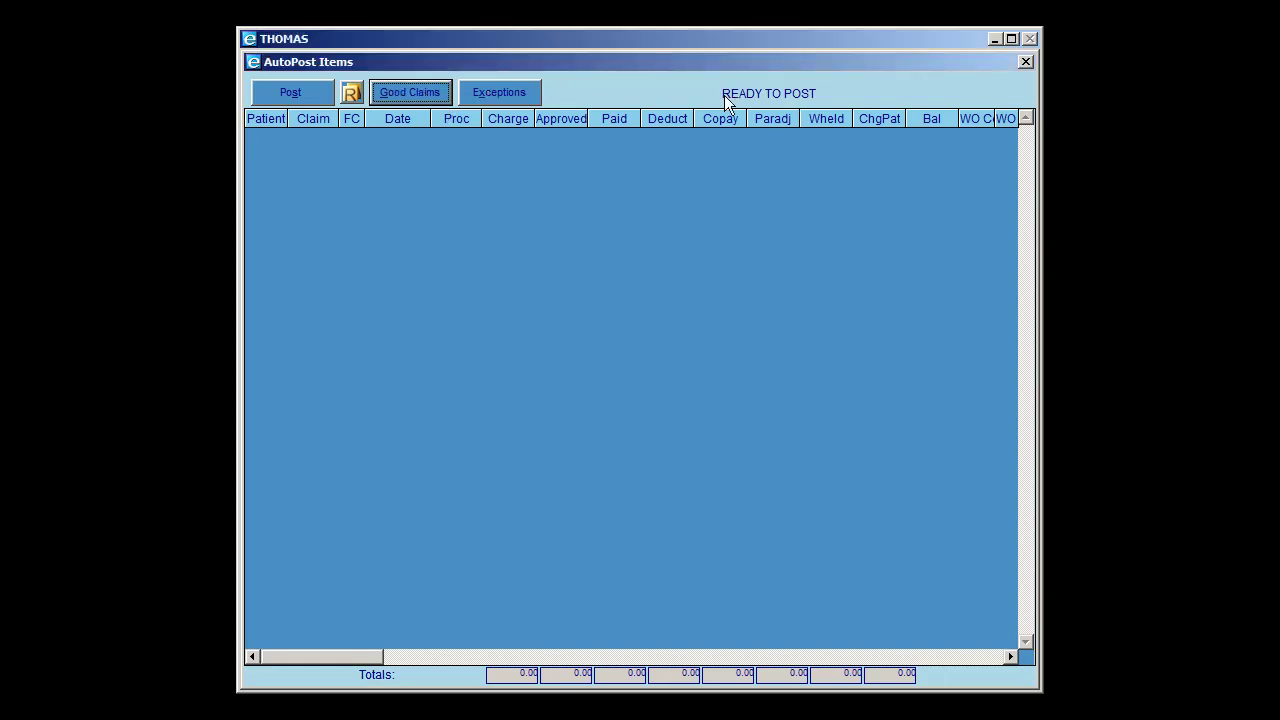
click(503, 98)
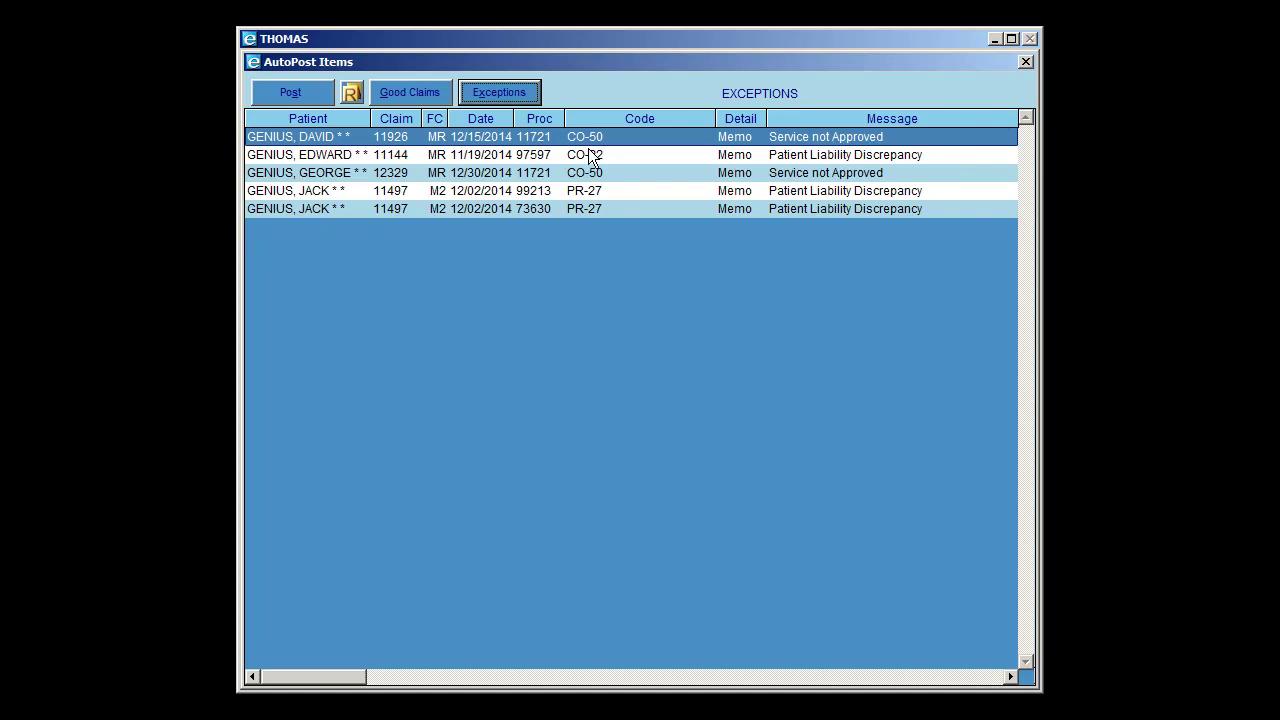
mouse_move(724, 136)
click(738, 143)
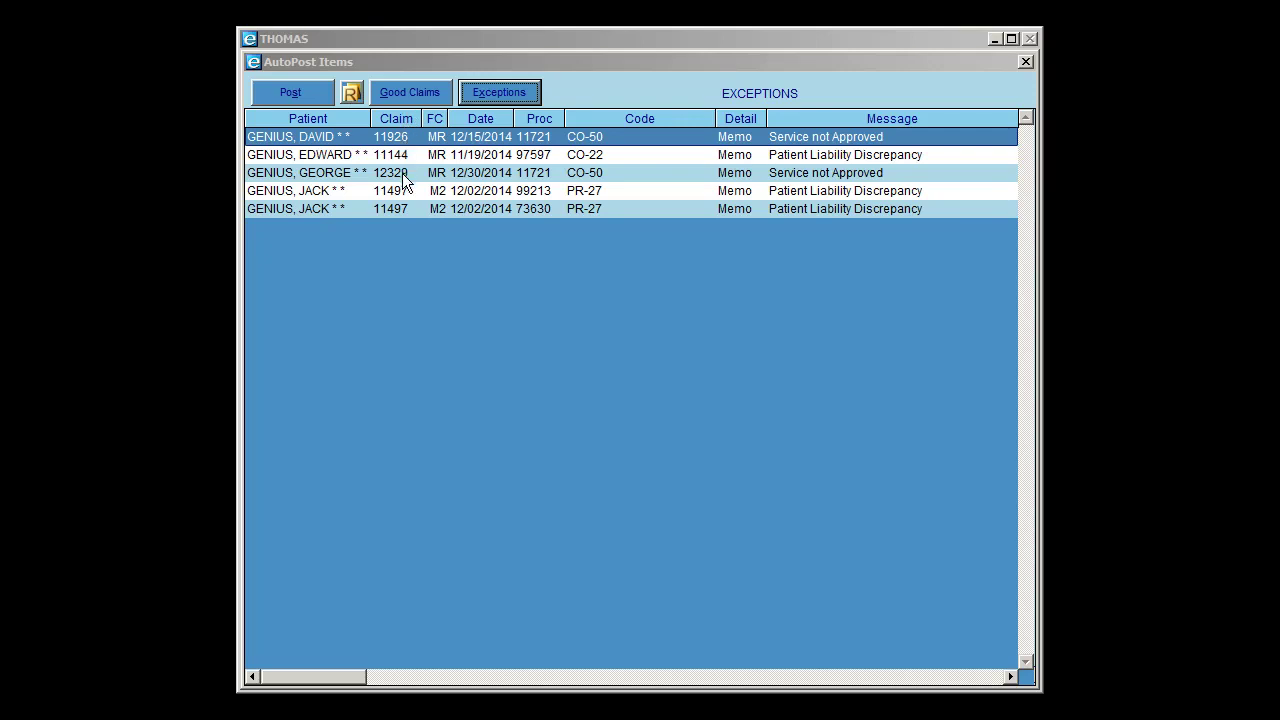
click(344, 134)
double_click(344, 134)
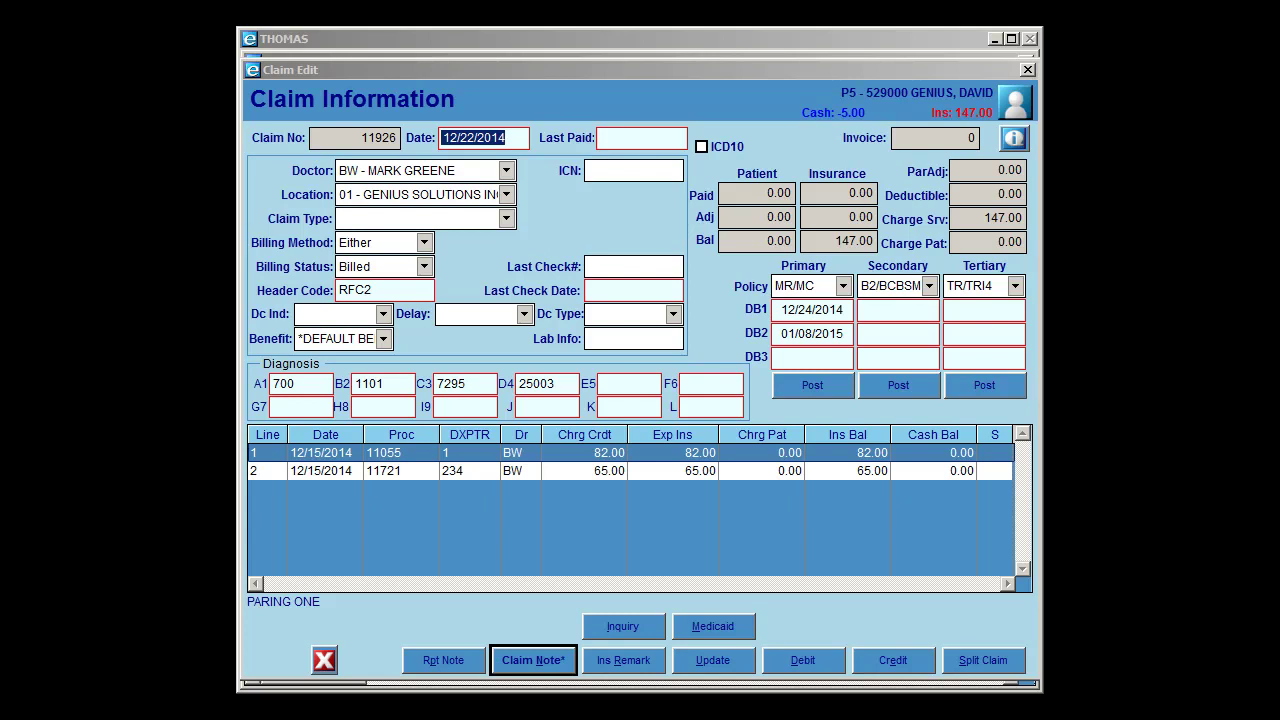
click(1027, 69)
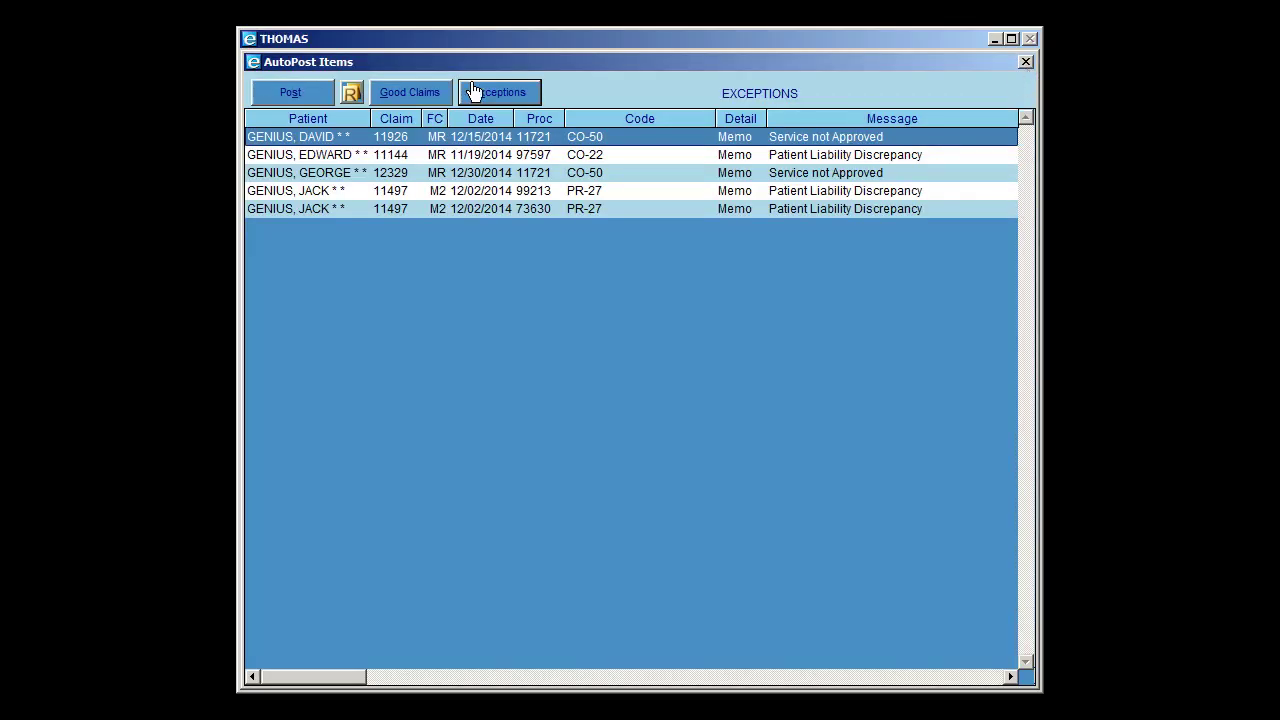
- Post the WISCONSIN PHYSICIANS check's items and return to the eight-check AutoPost list
click(314, 98)
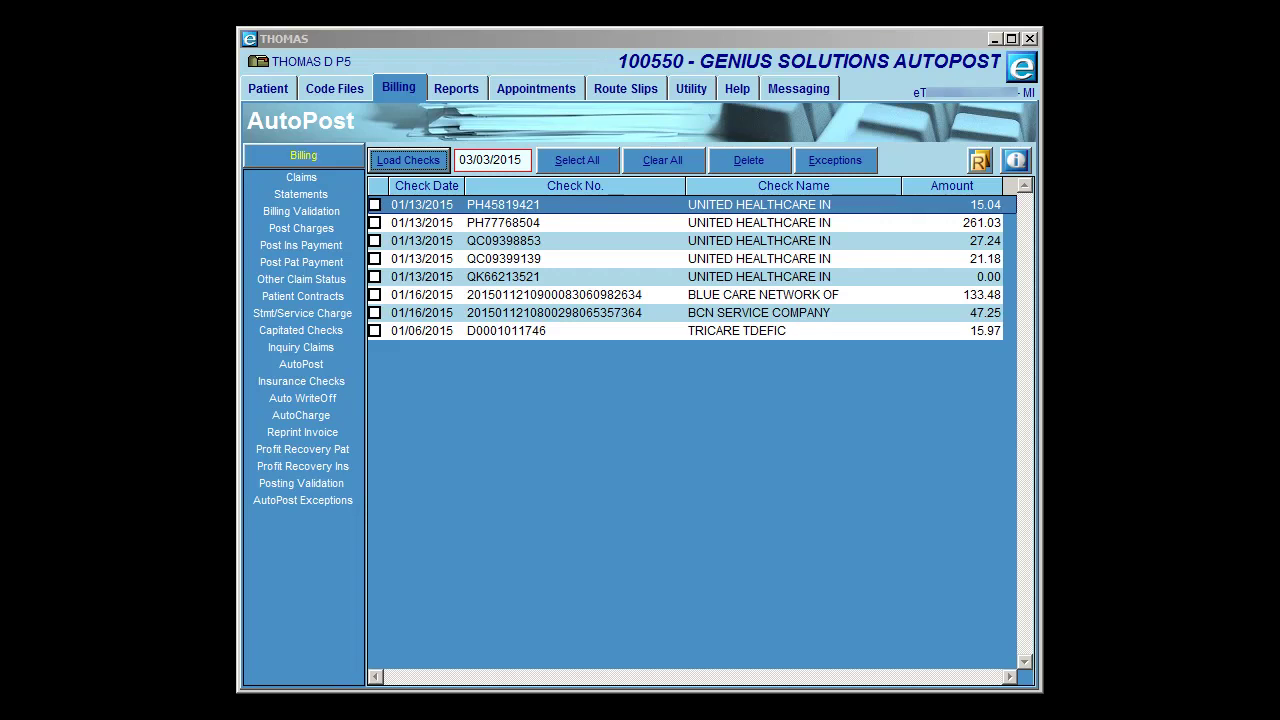
click(577, 160)
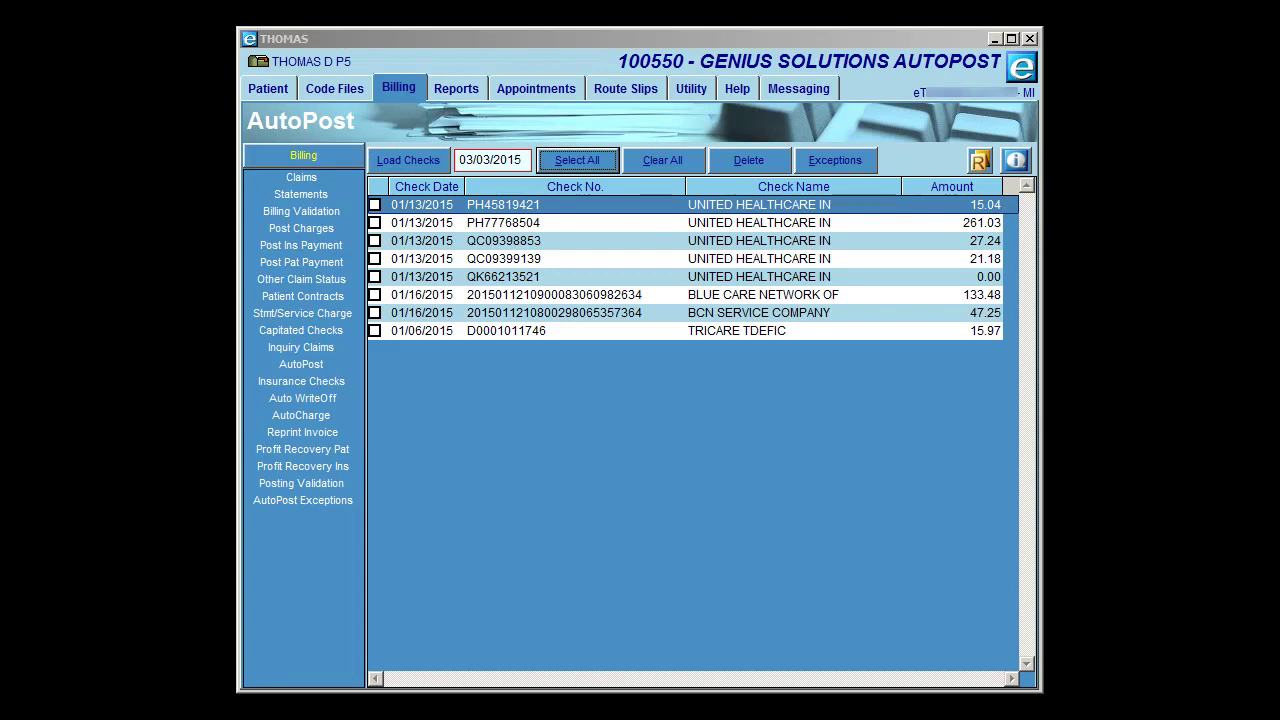
- Choose AutoPost Exceptions from the Billing menu on the left
click(327, 512)
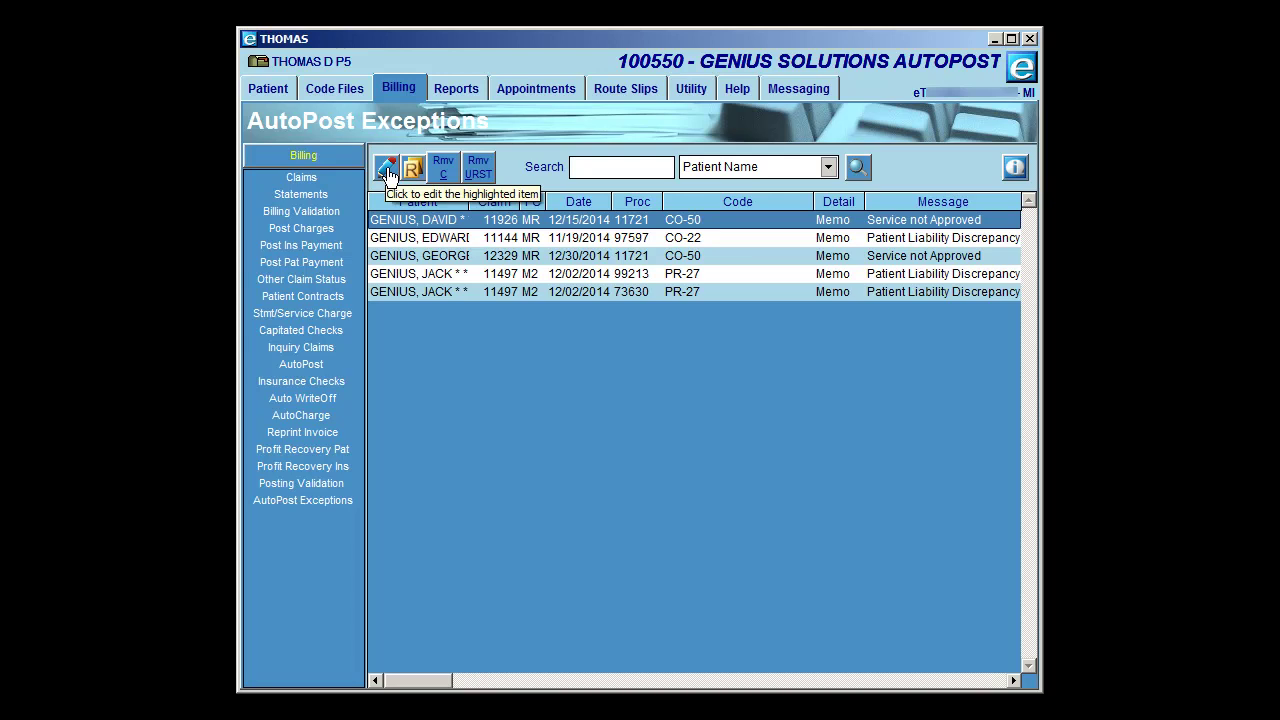
click(390, 175)
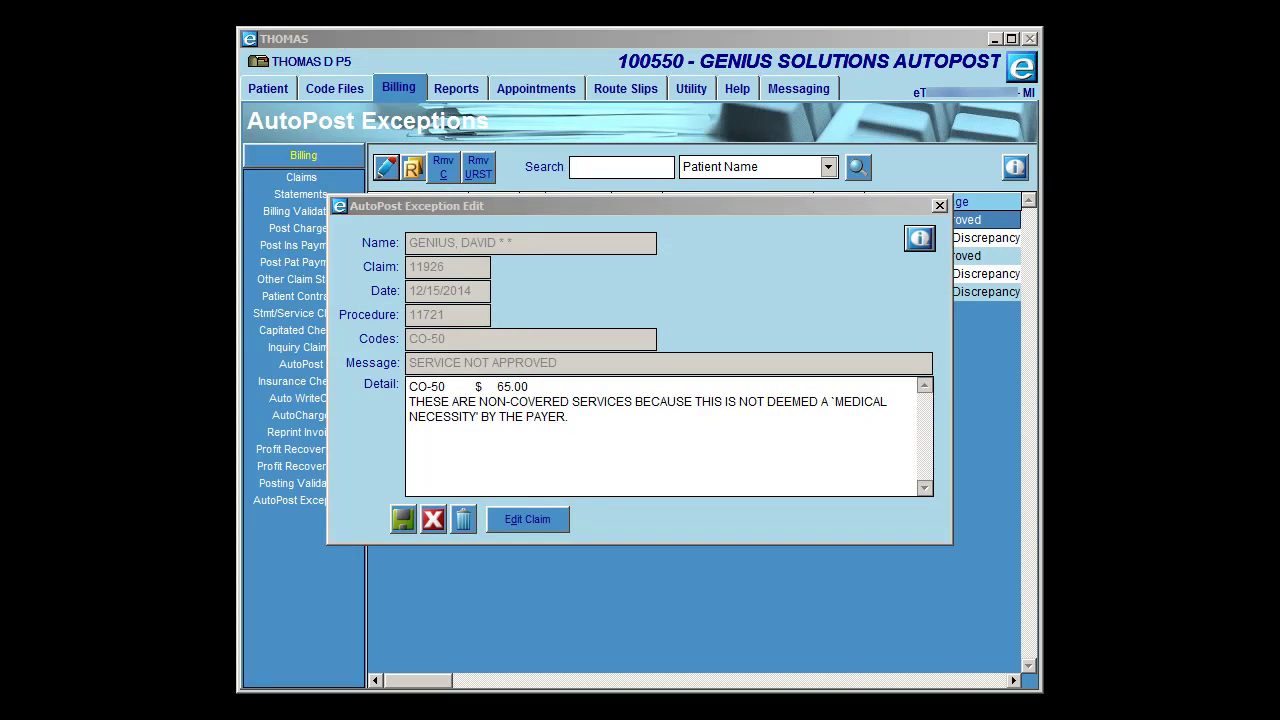
click(600, 420)
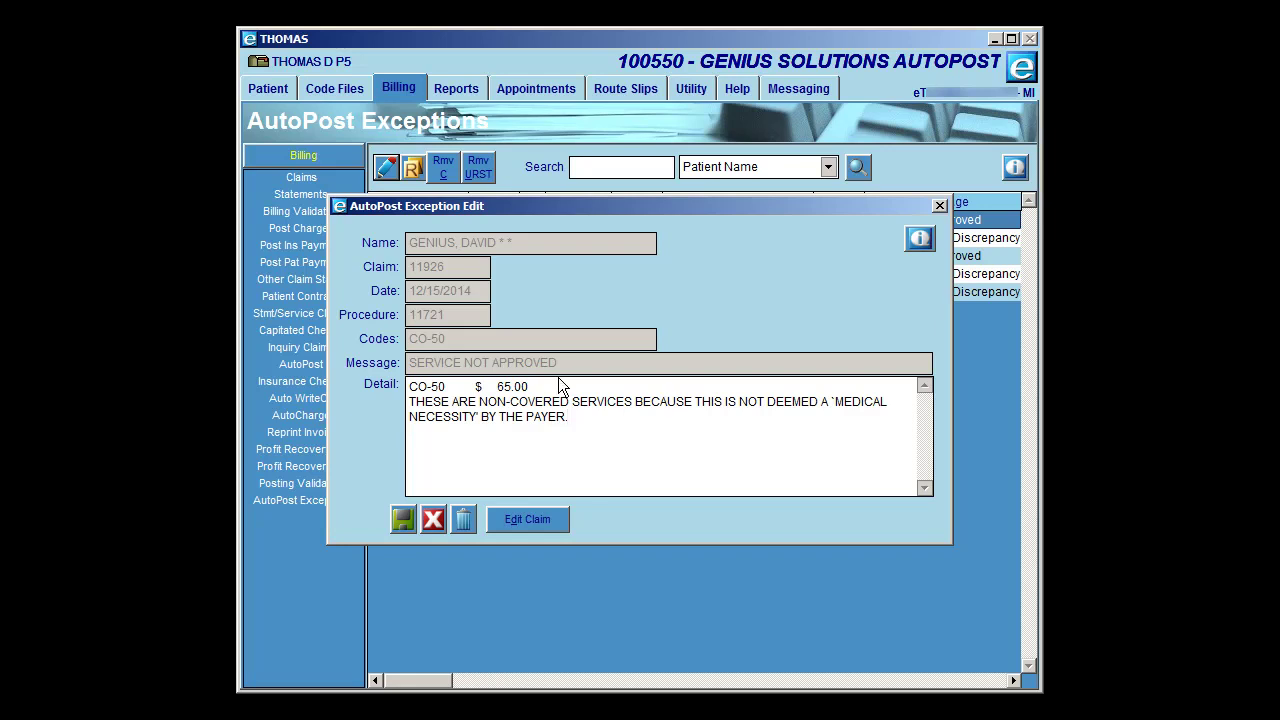
click(476, 458)
click(512, 522)
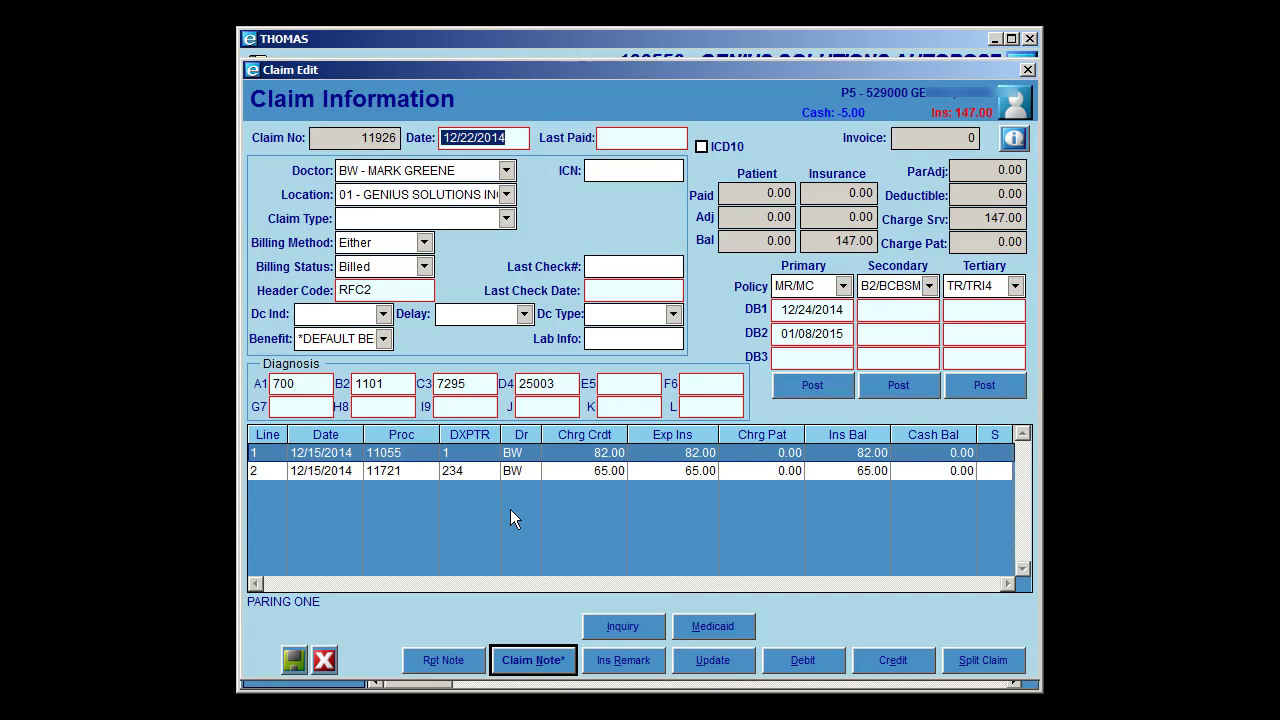
click(1028, 70)
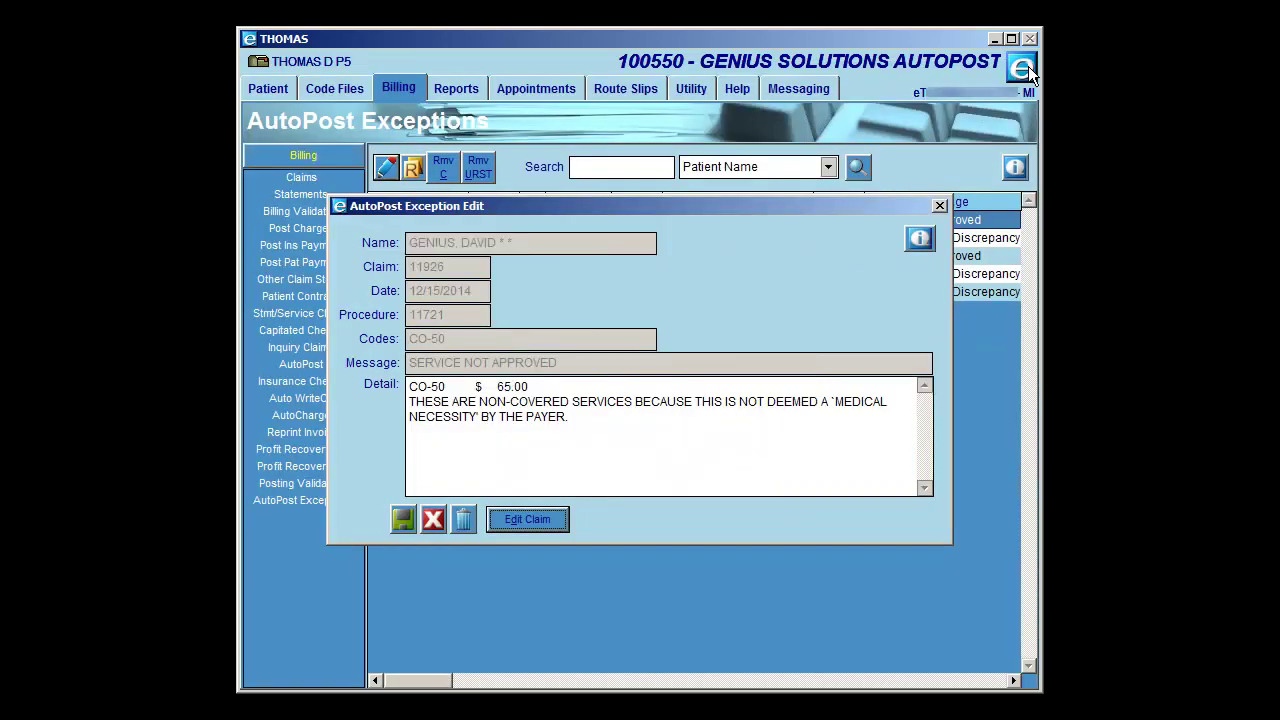
click(594, 416)
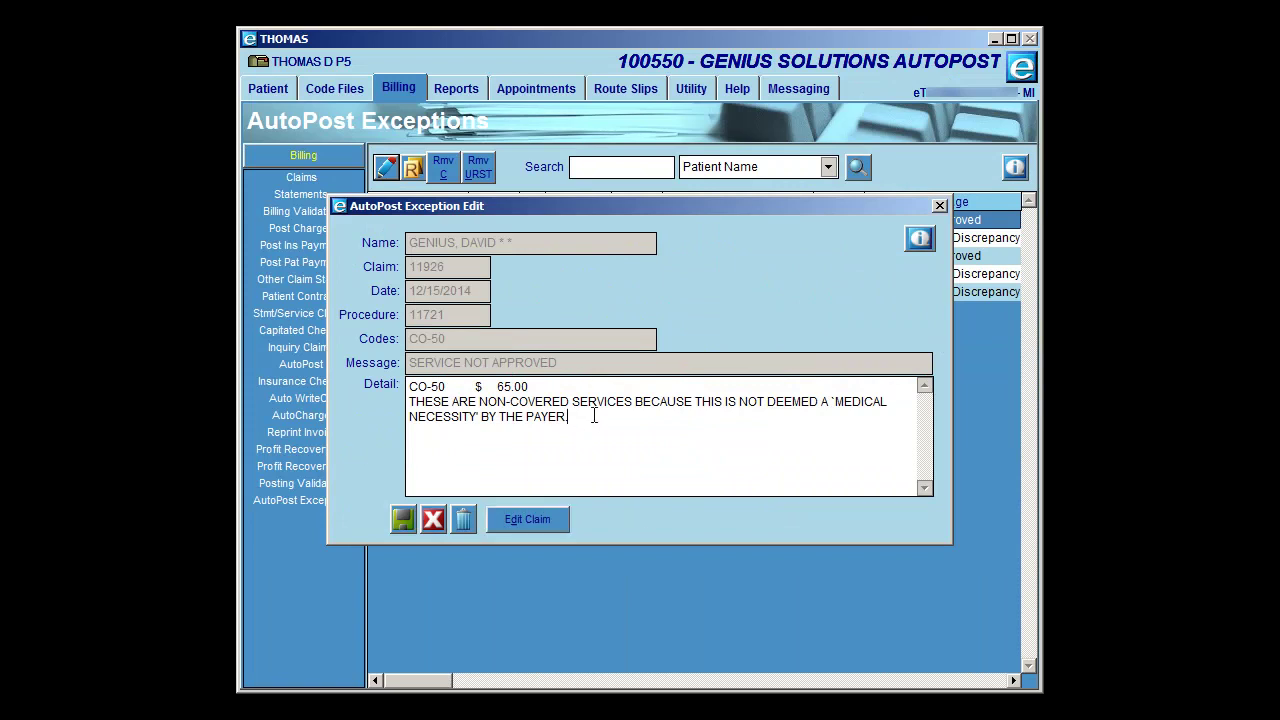
drag(592, 416, 394, 377)
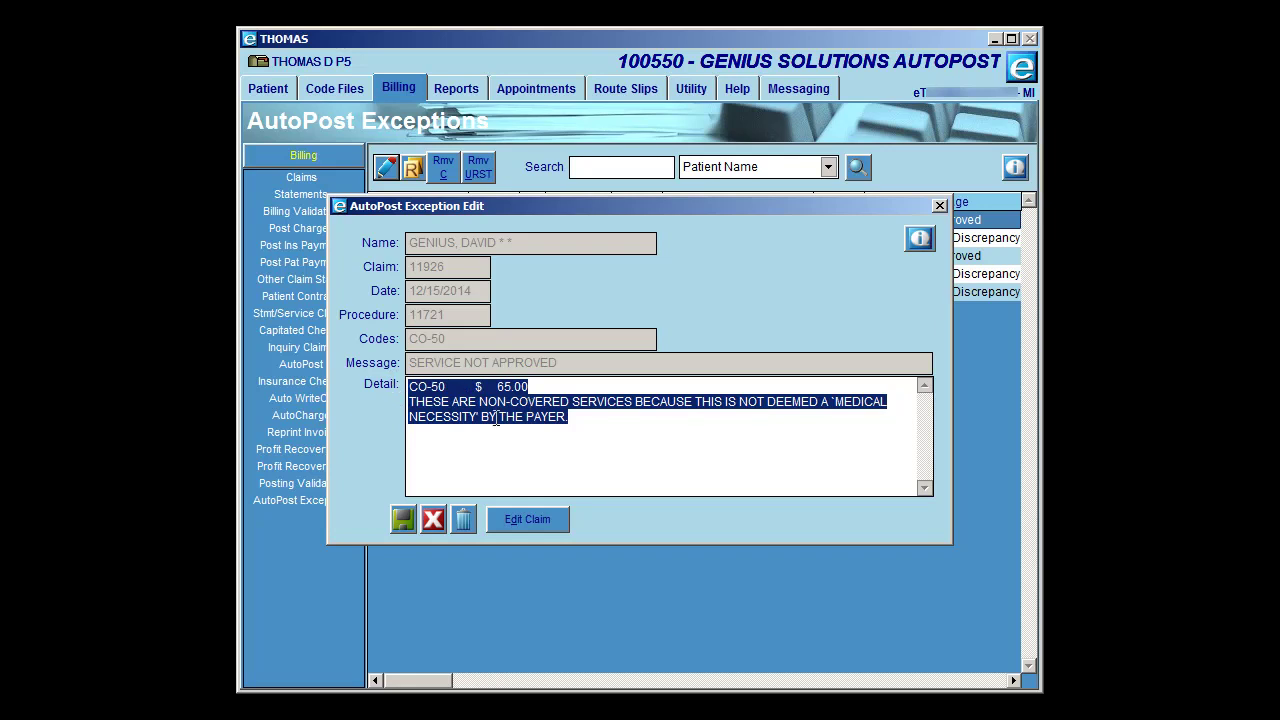
click(516, 531)
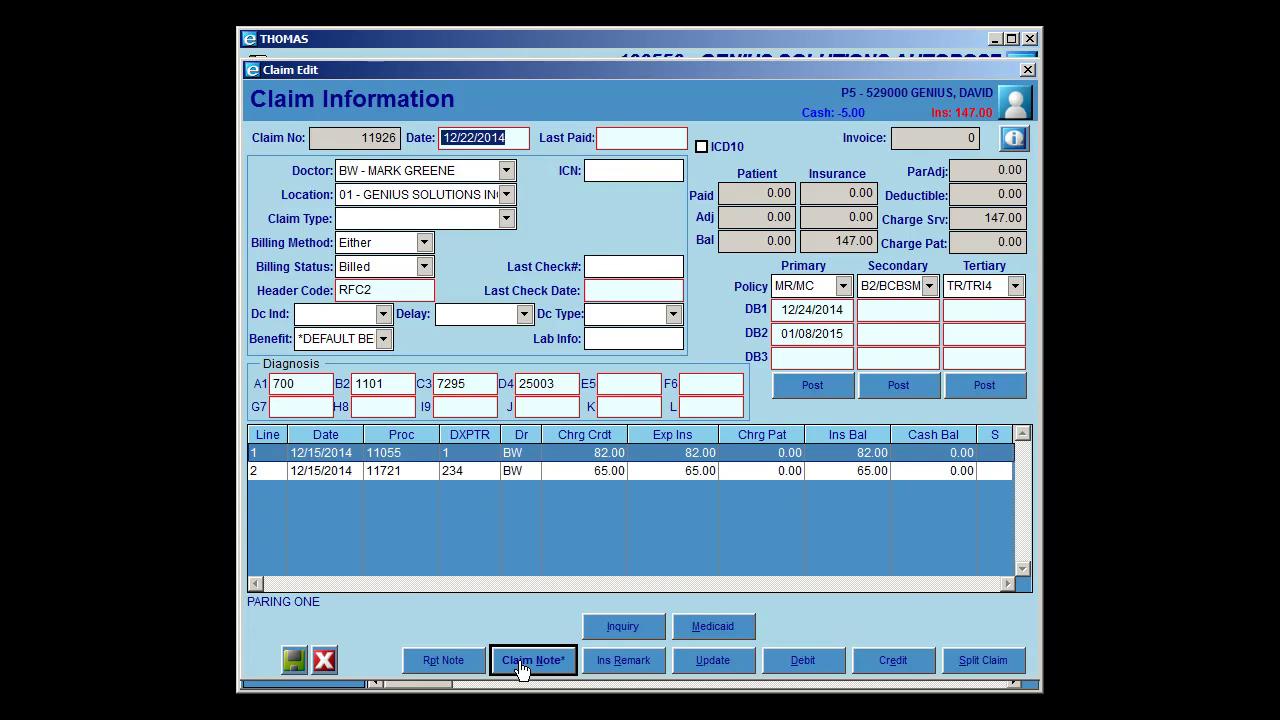
click(520, 663)
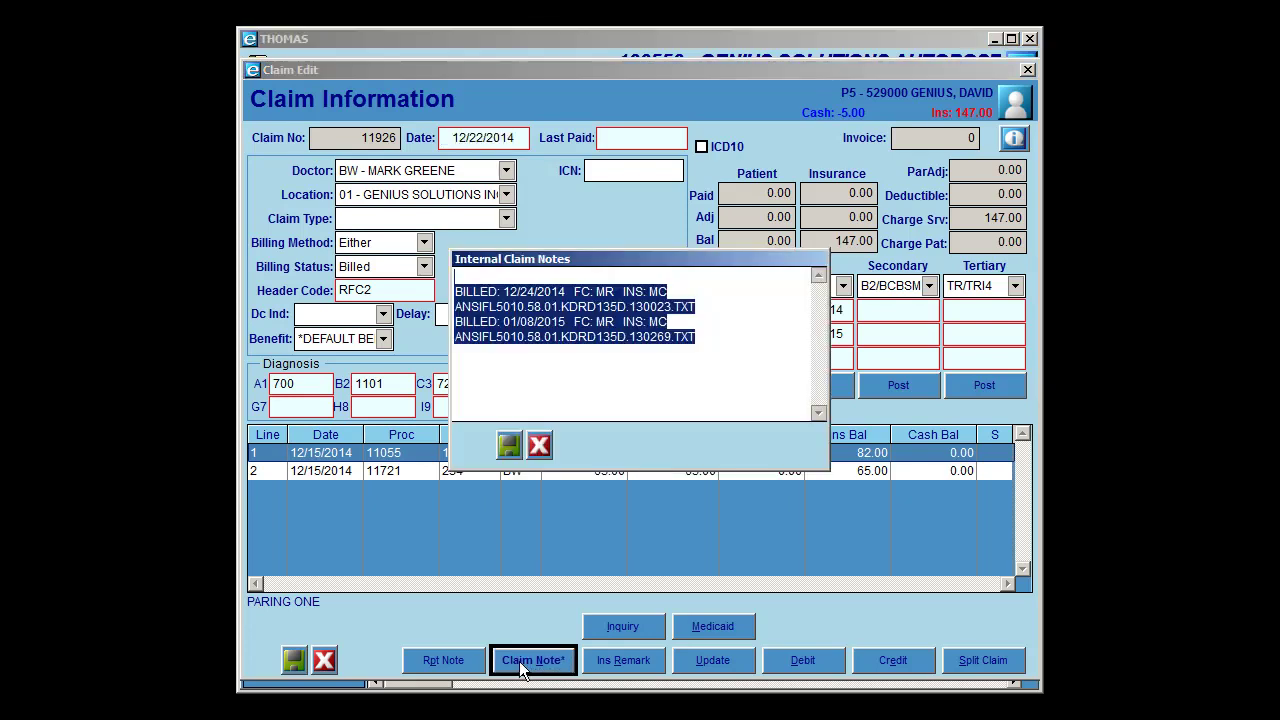
click(710, 335)
key(Return)
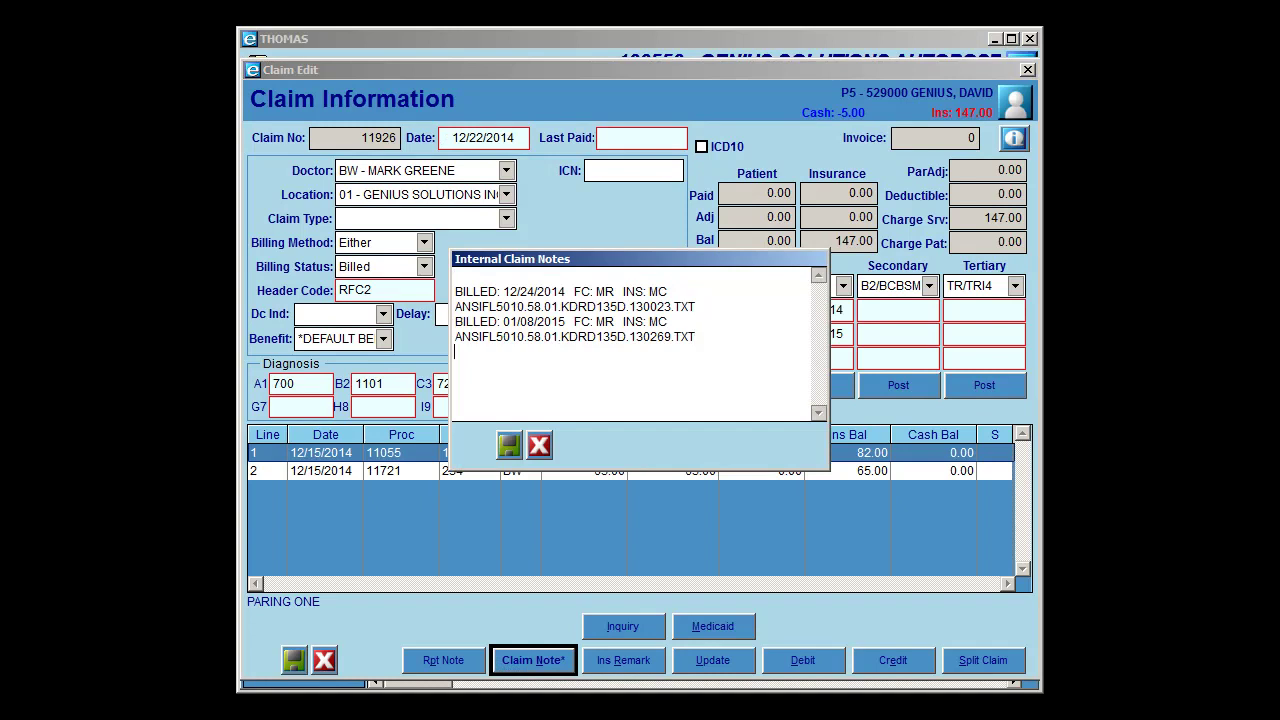
text(CO-50 $ 65.00 THESE ARE NON-COVERED SERVICES BECAUSE THIS IS NOT DEEMED A 'MEDICAL NECESSITY' BY THE PAYER)
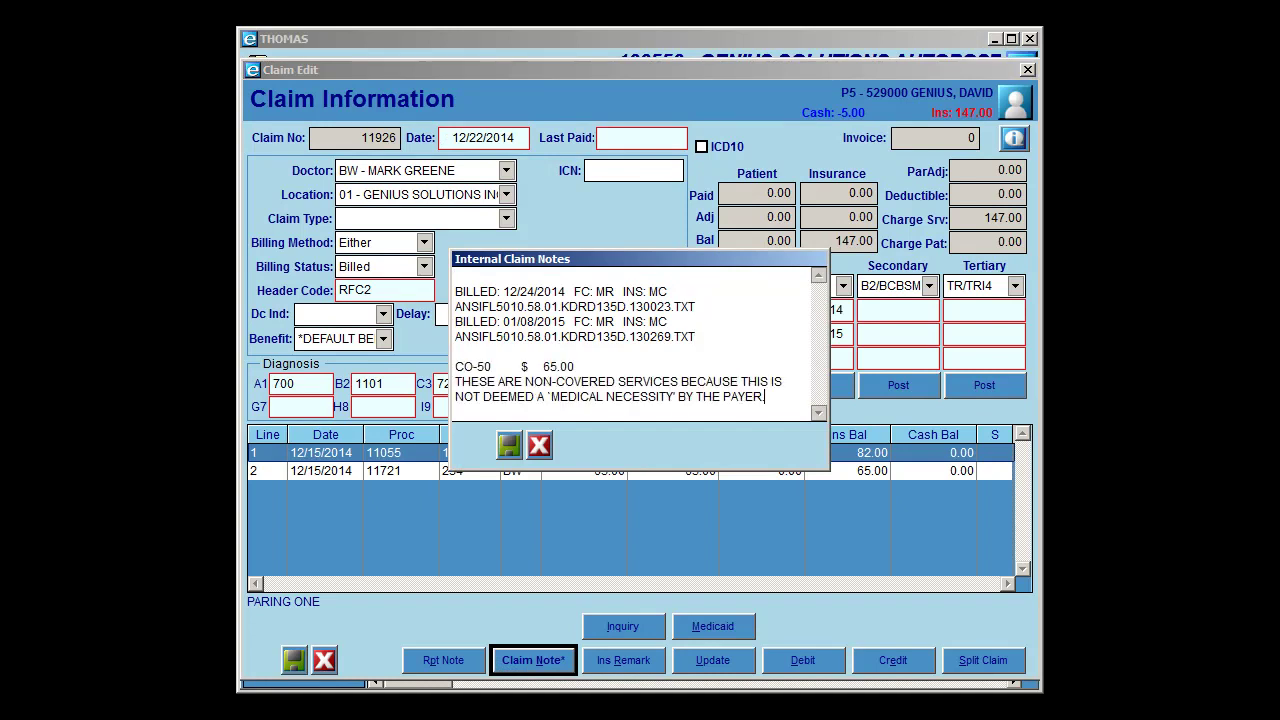
click(510, 445)
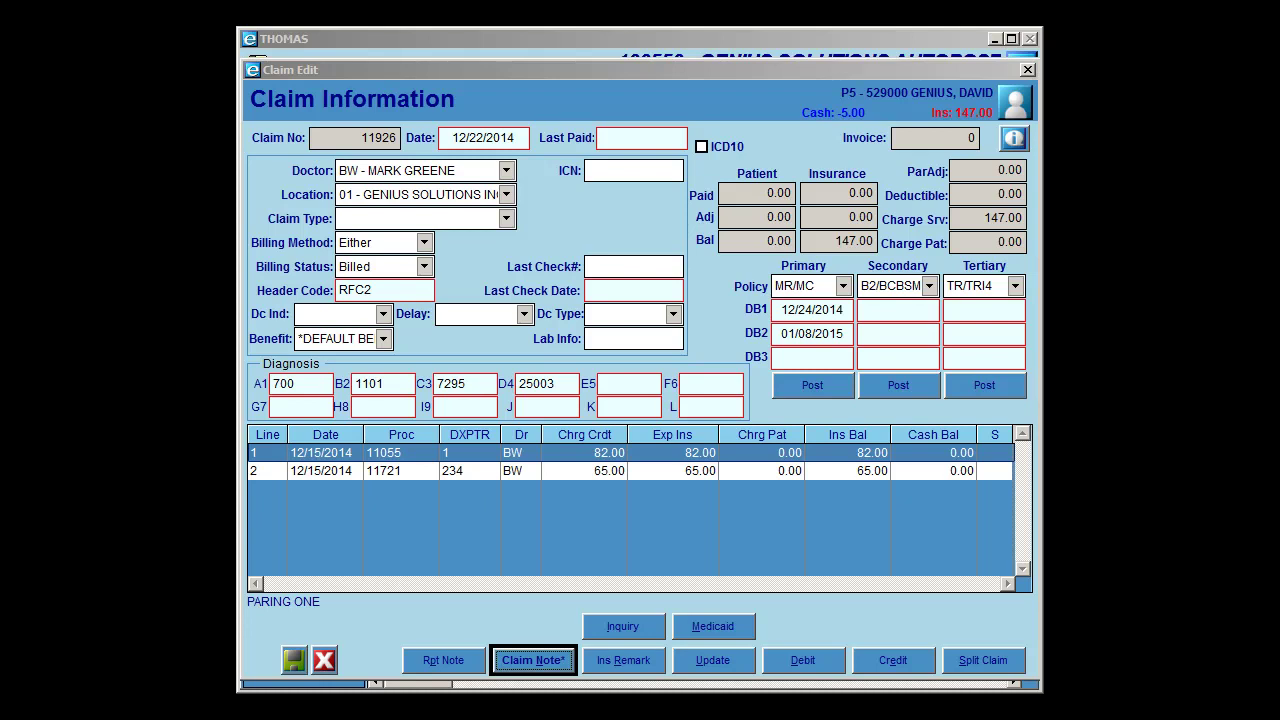
click(426, 267)
click(426, 267)
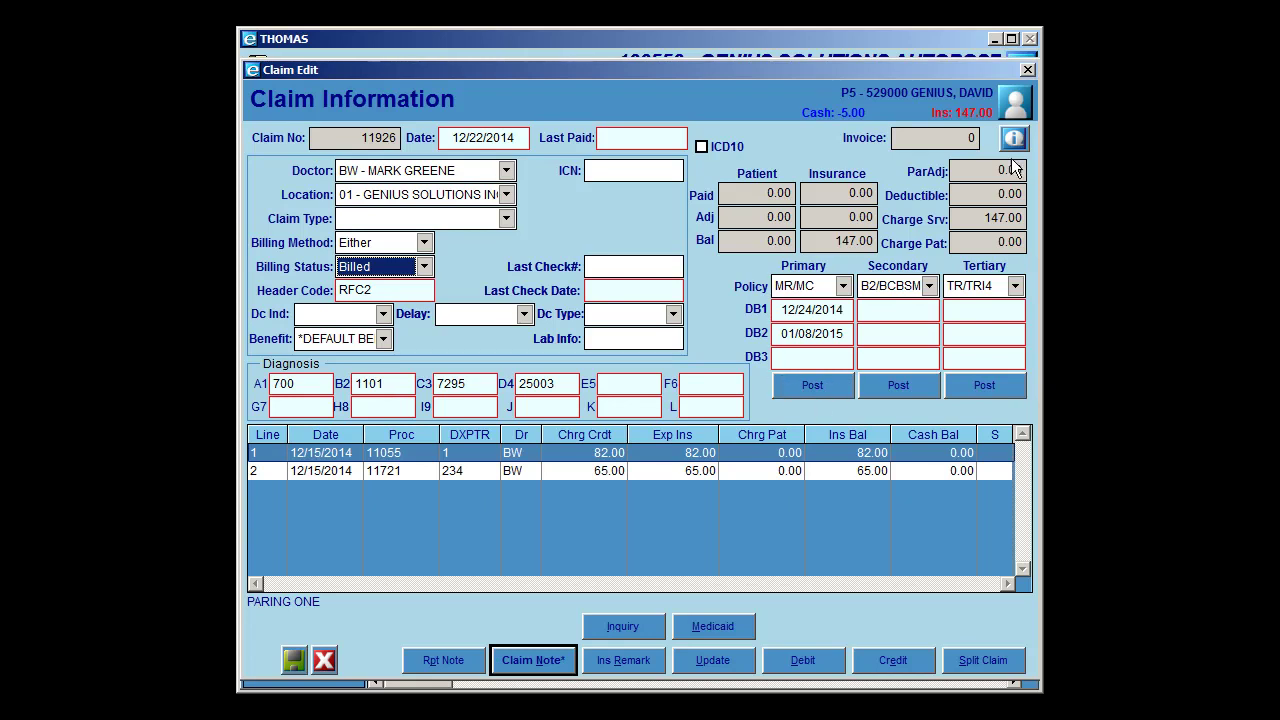
click(325, 662)
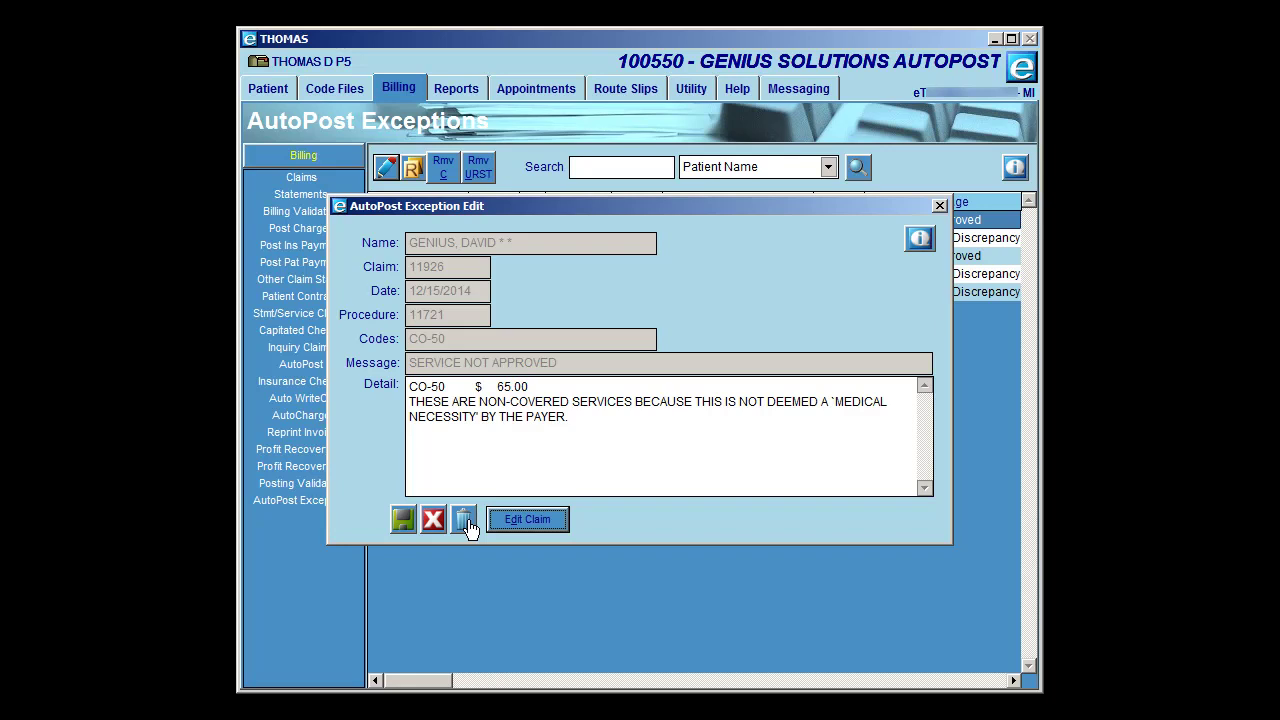
click(465, 520)
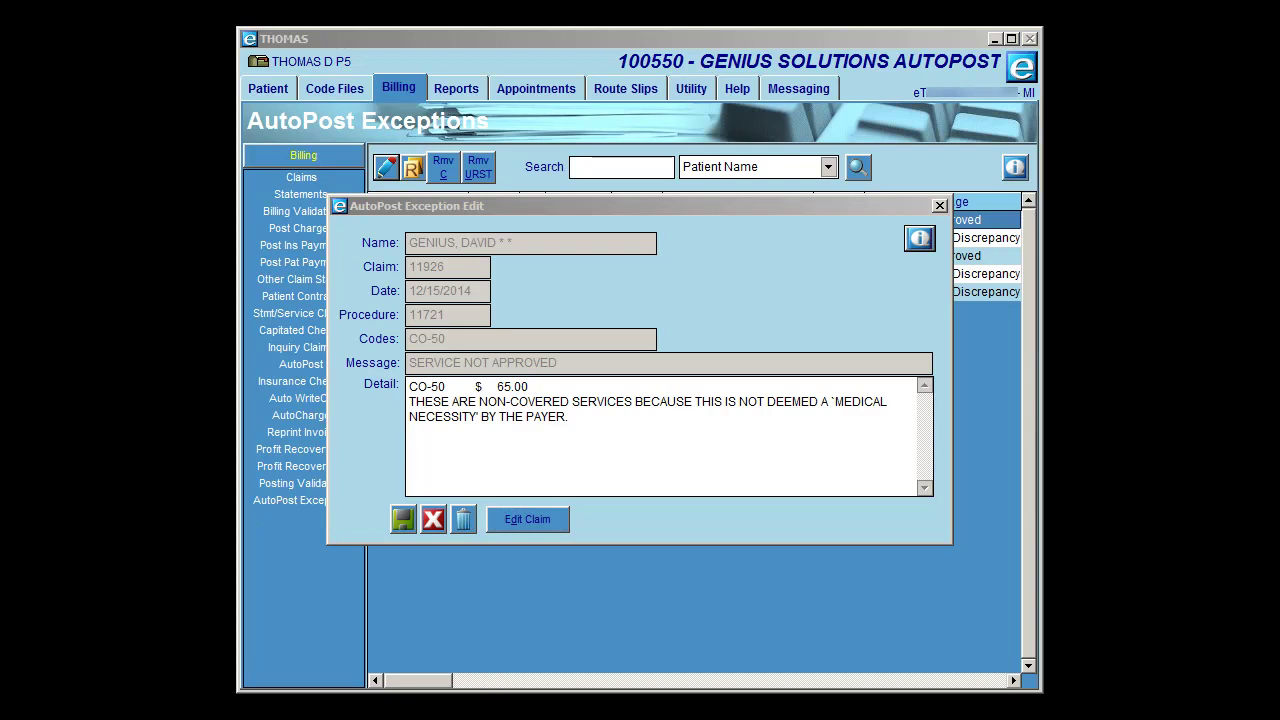
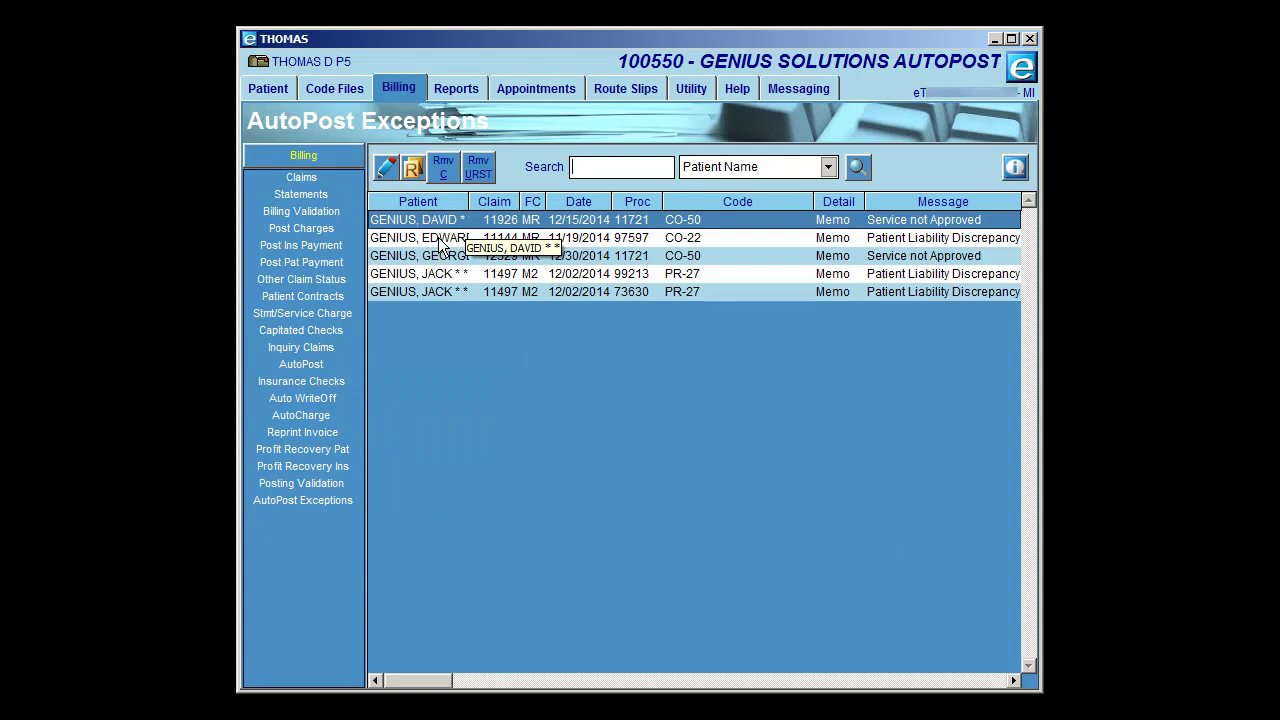
- Select the CO-22 exception's detail text and open its claim for procedure 97597, 150.00 owed
click(387, 170)
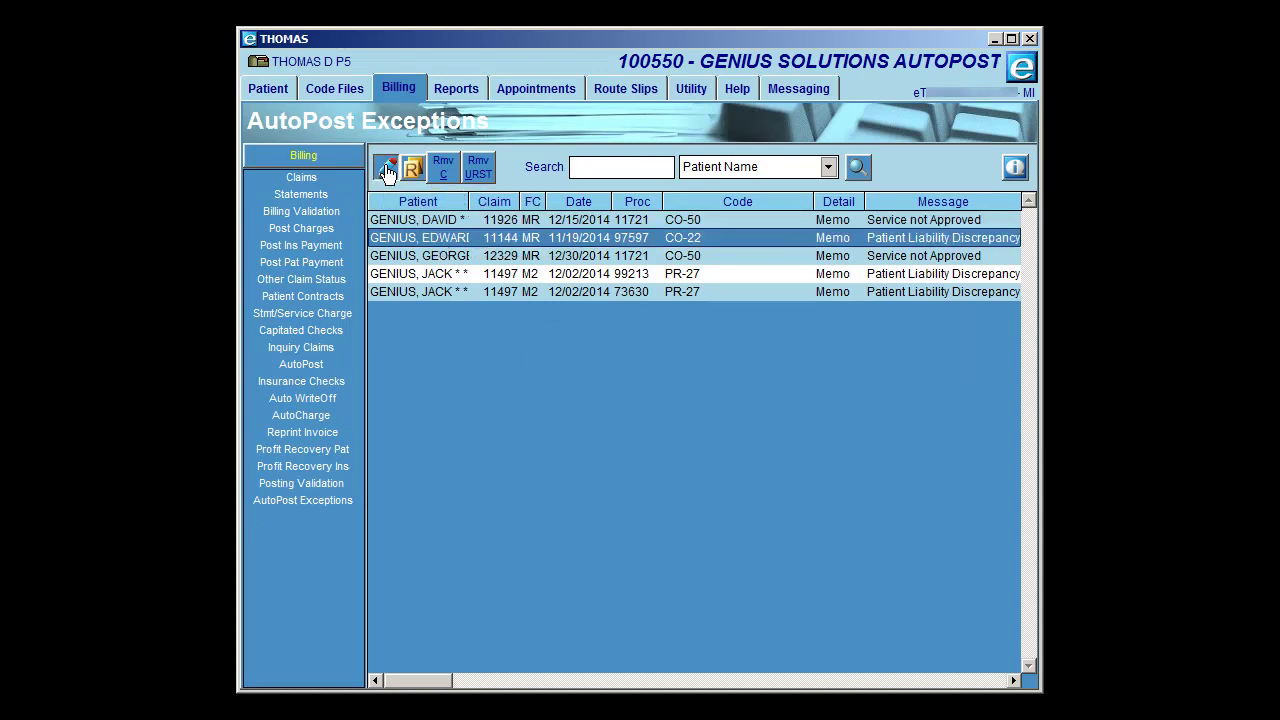
drag(620, 416, 378, 380)
key(ctrl+c)
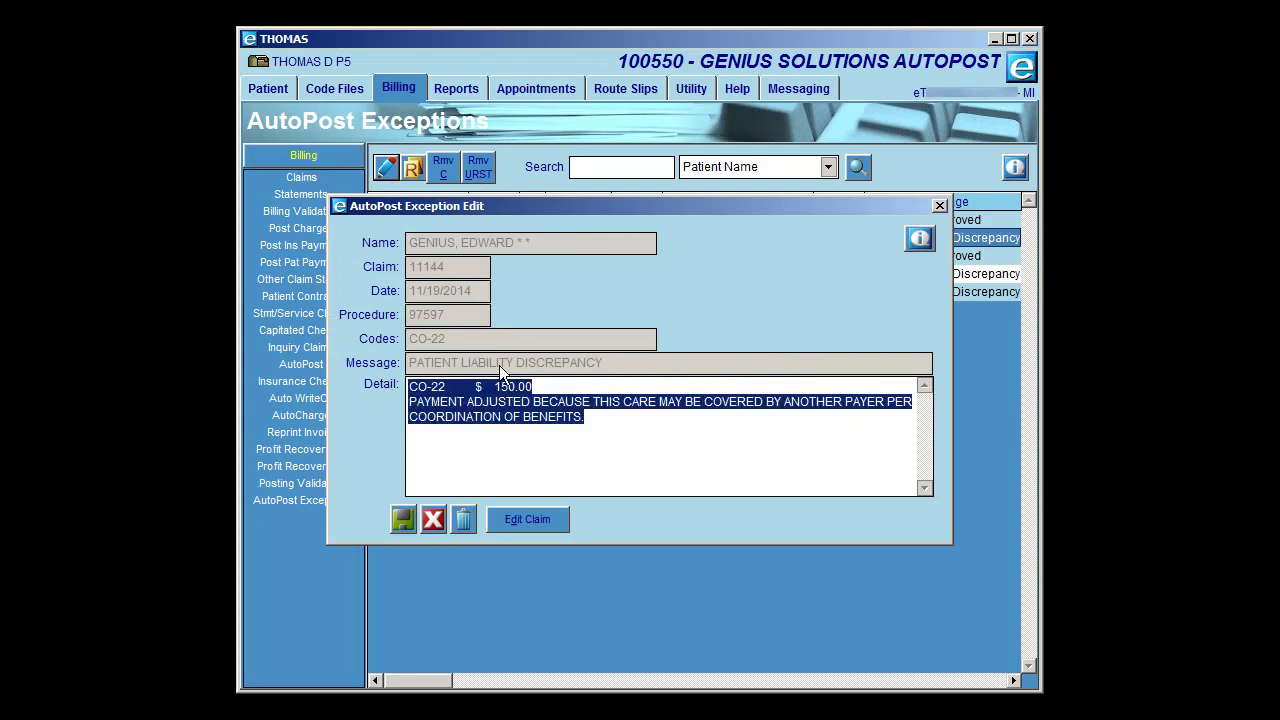
click(529, 520)
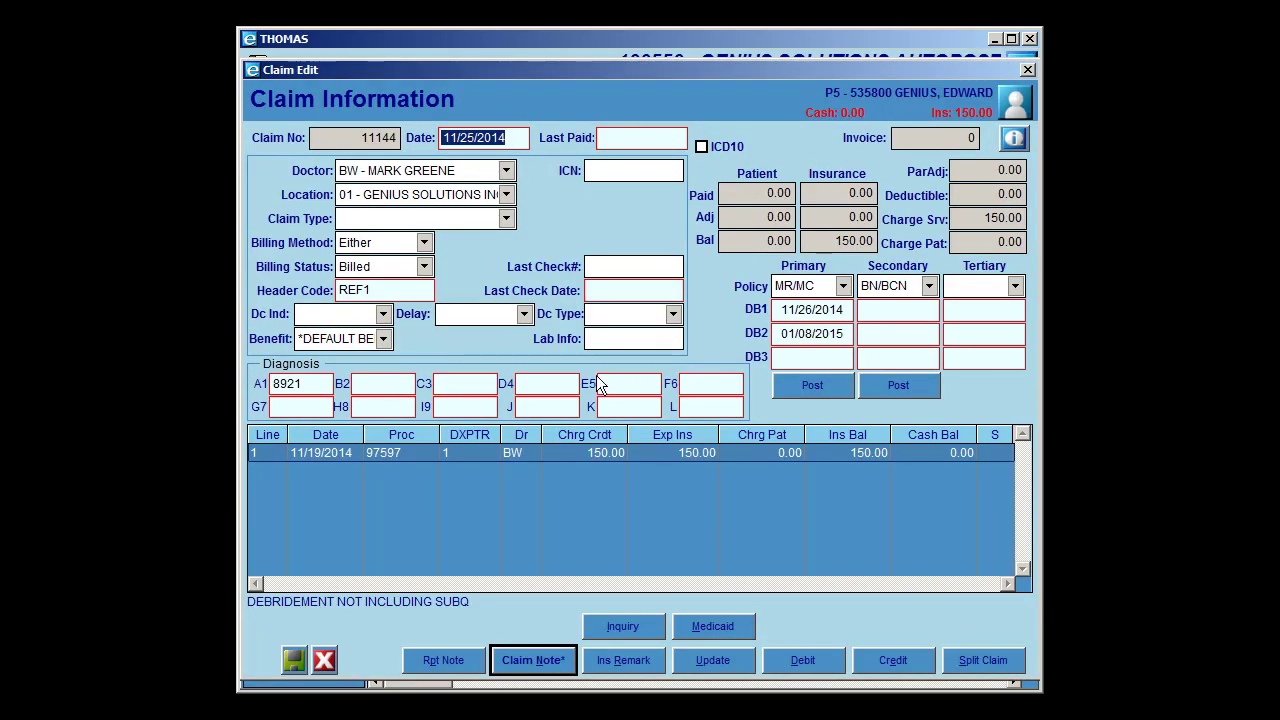
- Append an MR note with the pasted CO-22 $150.00 coordination-of-benefits denial and save the notes
click(540, 656)
click(712, 384)
key(Return)
key(Return)
text(MR:)
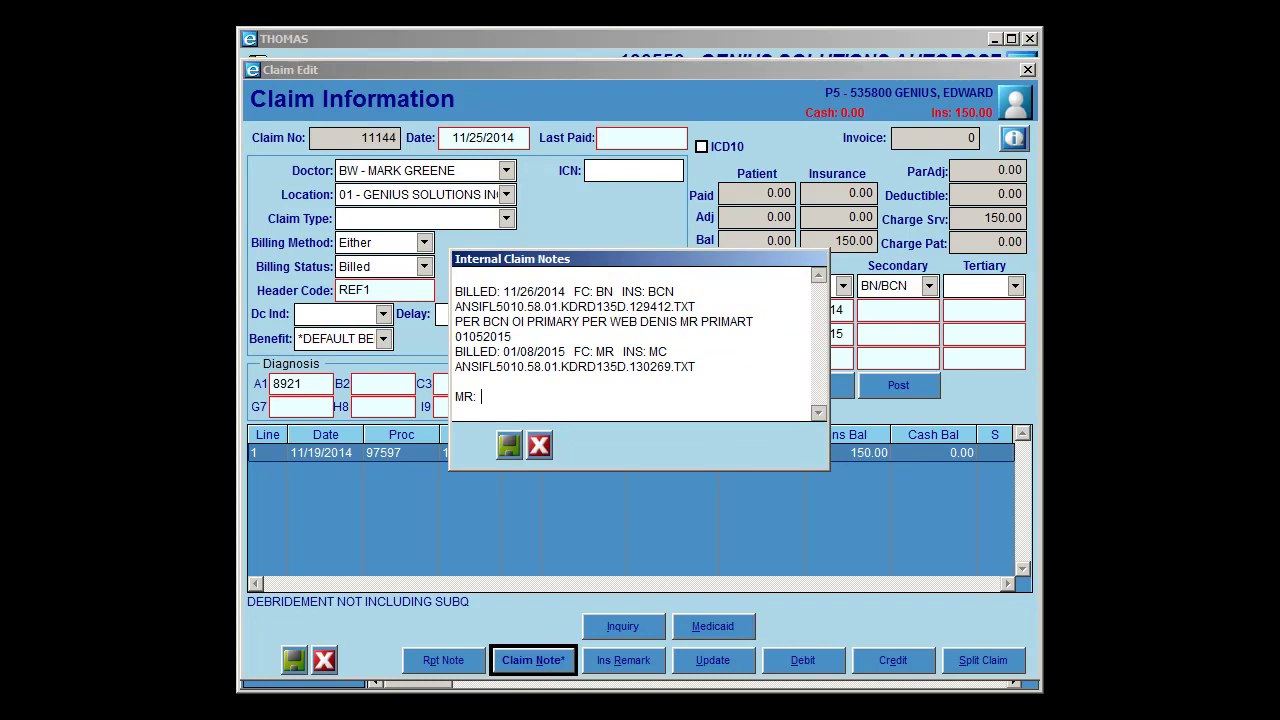
key(ctrl+v)
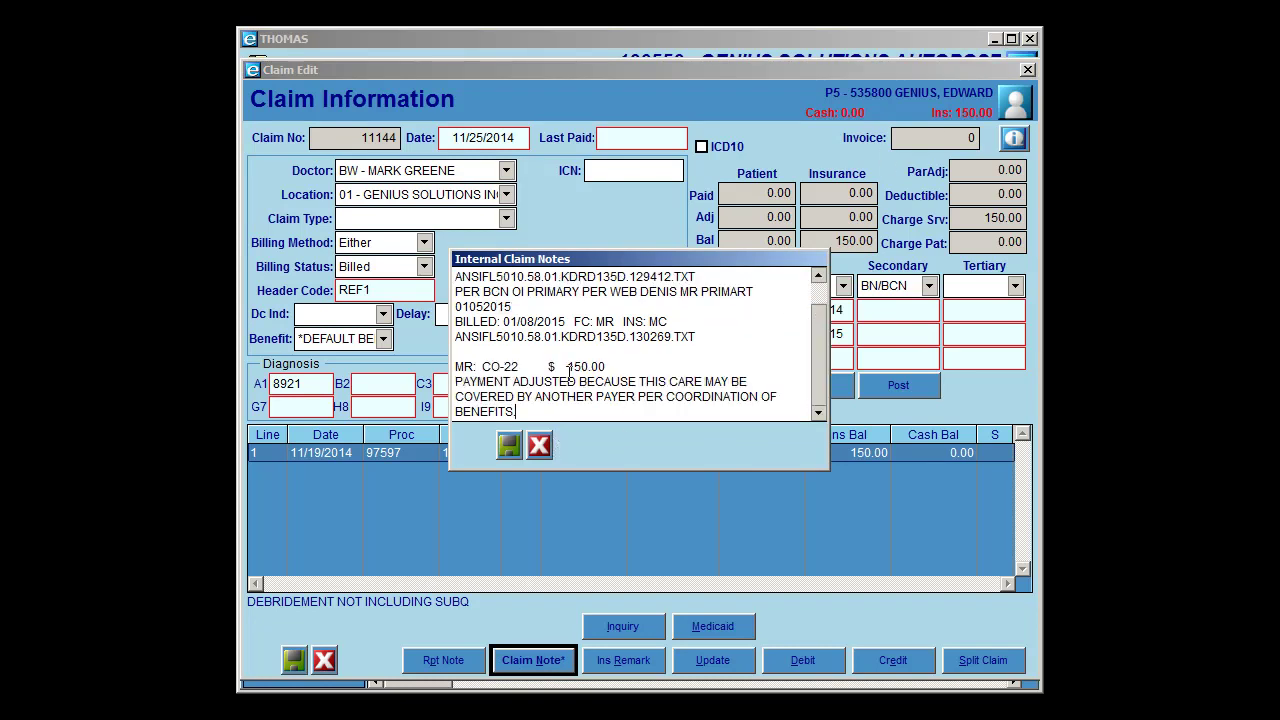
click(509, 450)
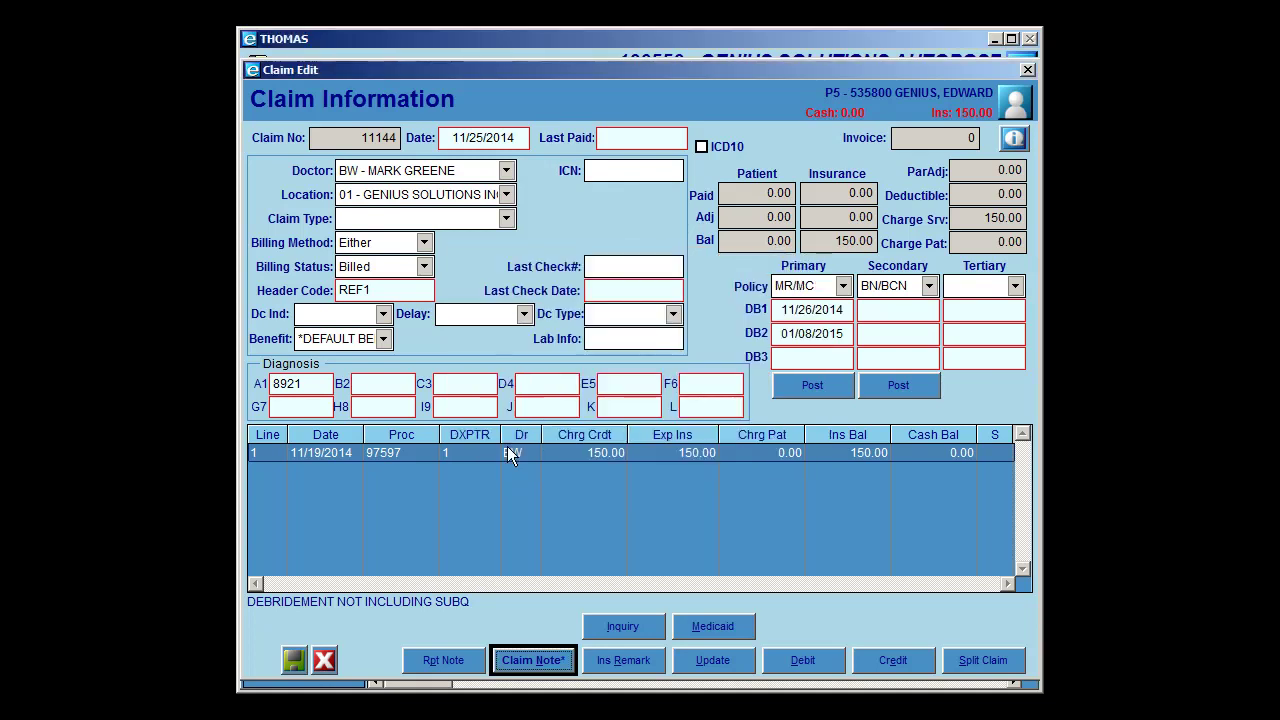
- Post a primary payment on procedure 97597 with 150.00 approved and 0.00 paid
click(811, 390)
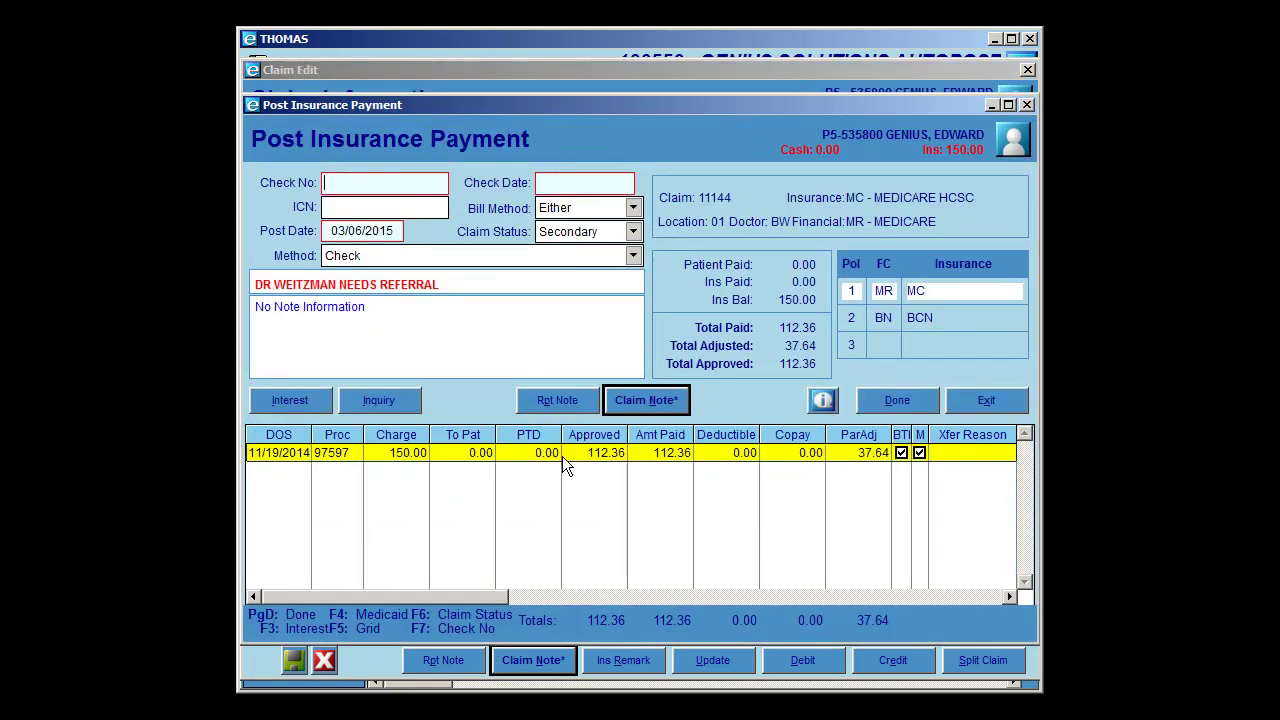
click(645, 457)
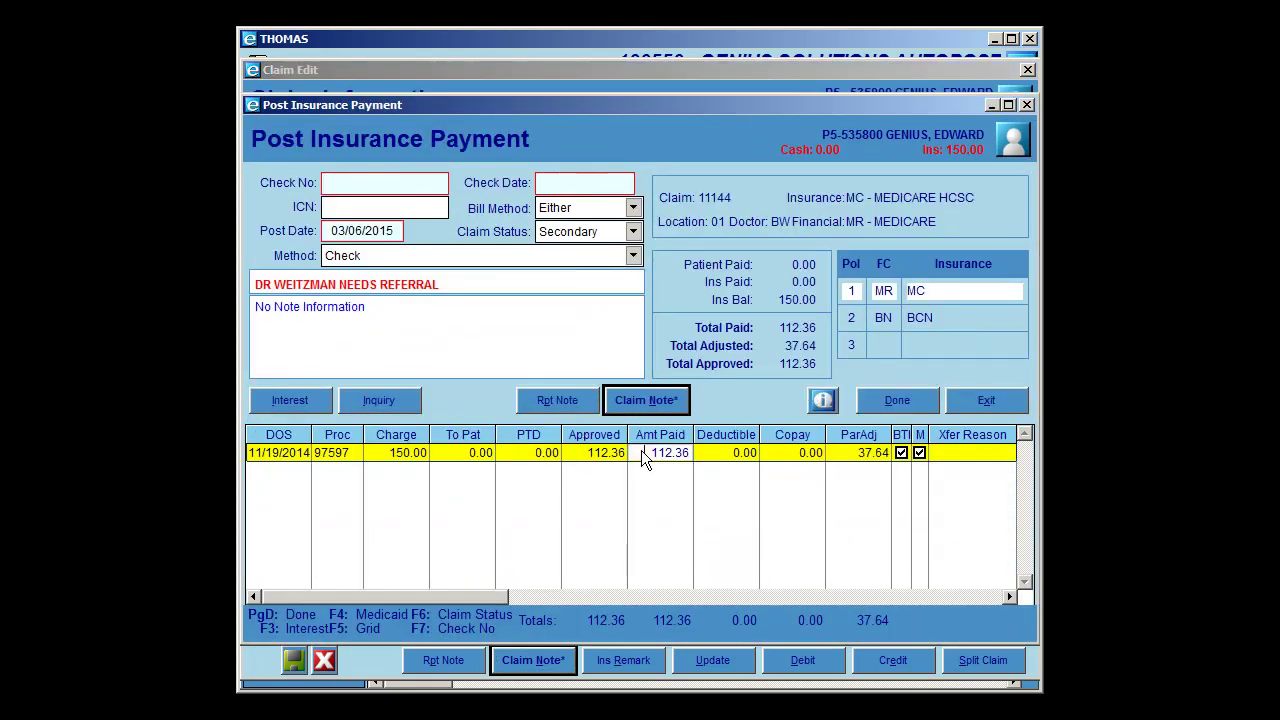
click(611, 467)
text(150.)
key(Tab)
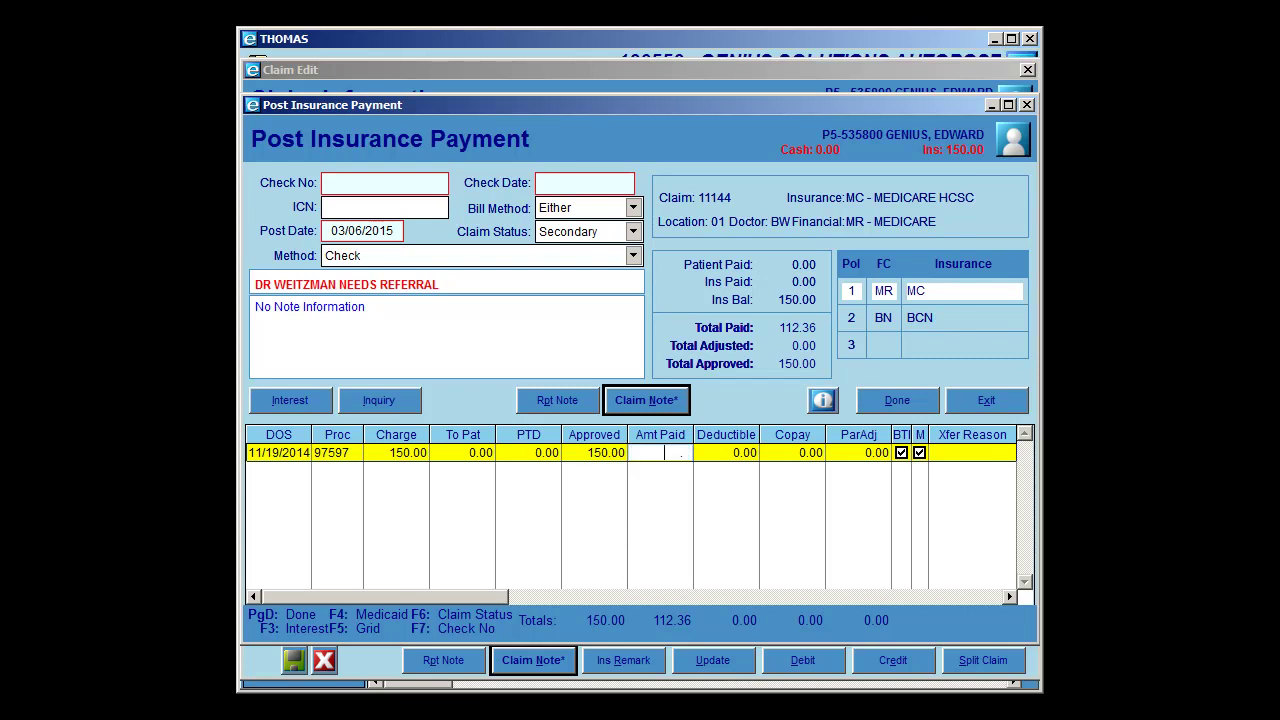
key(Tab)
key(Tab)
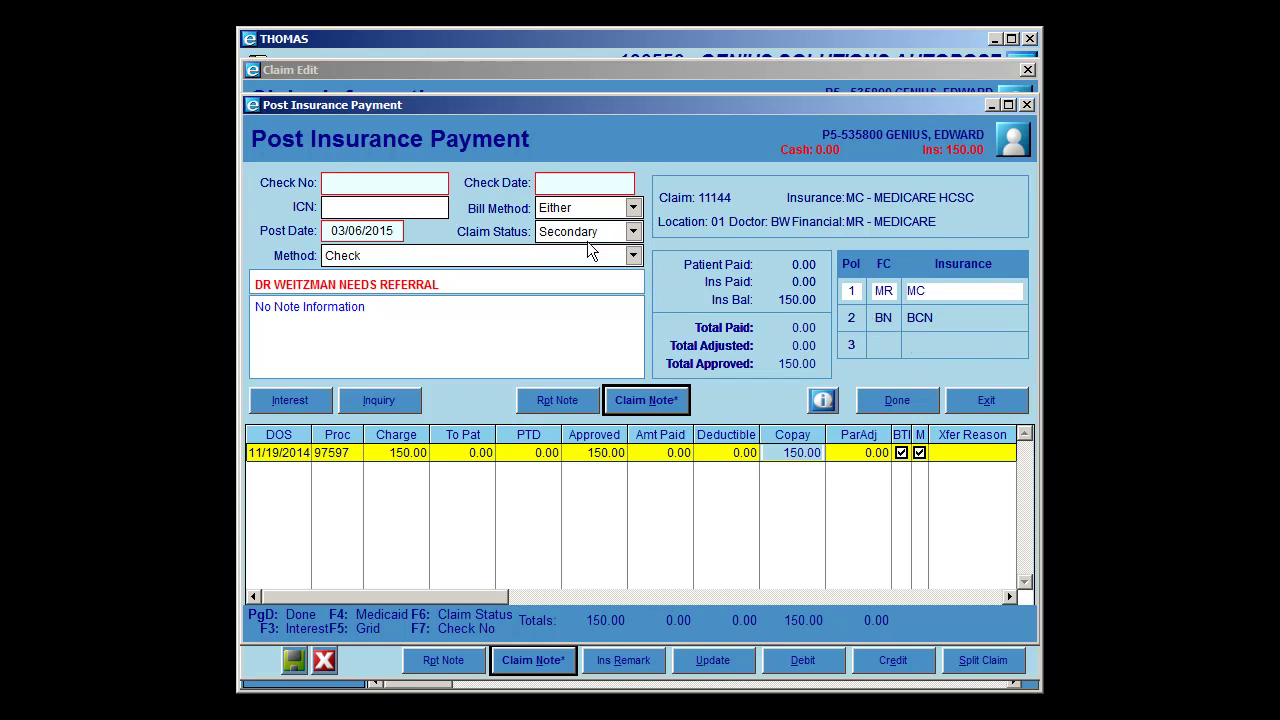
click(892, 402)
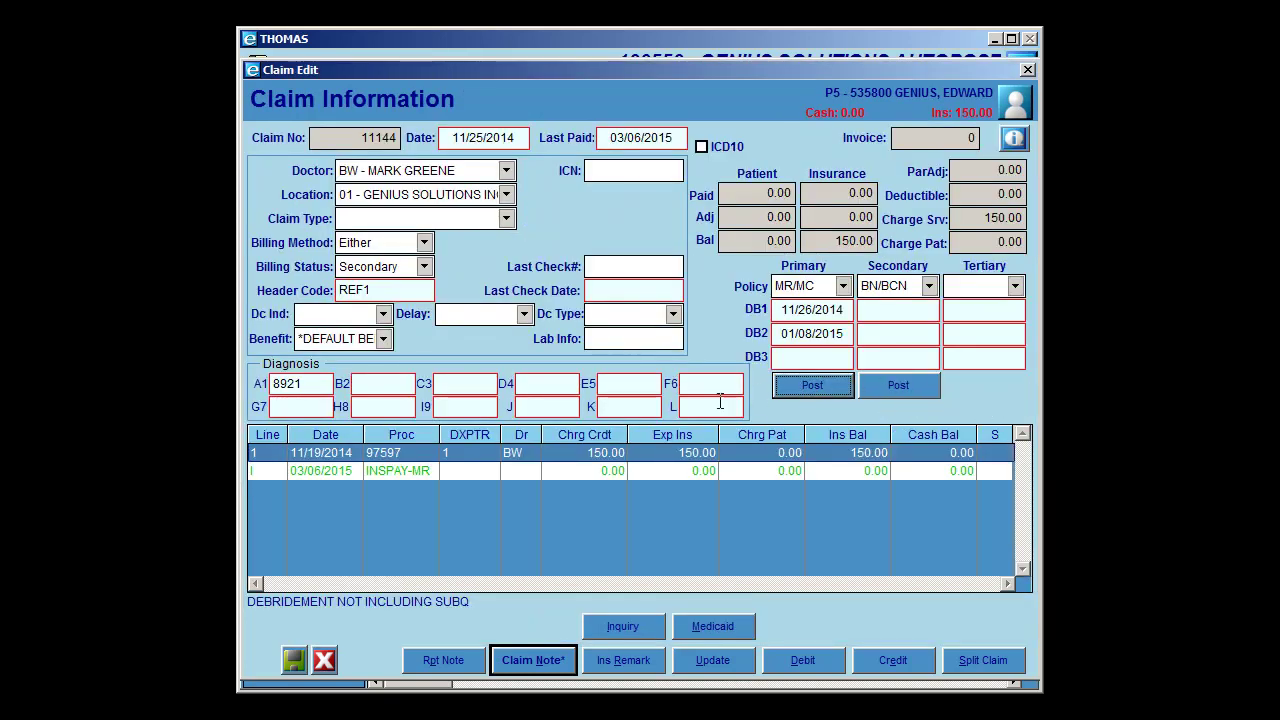
click(295, 660)
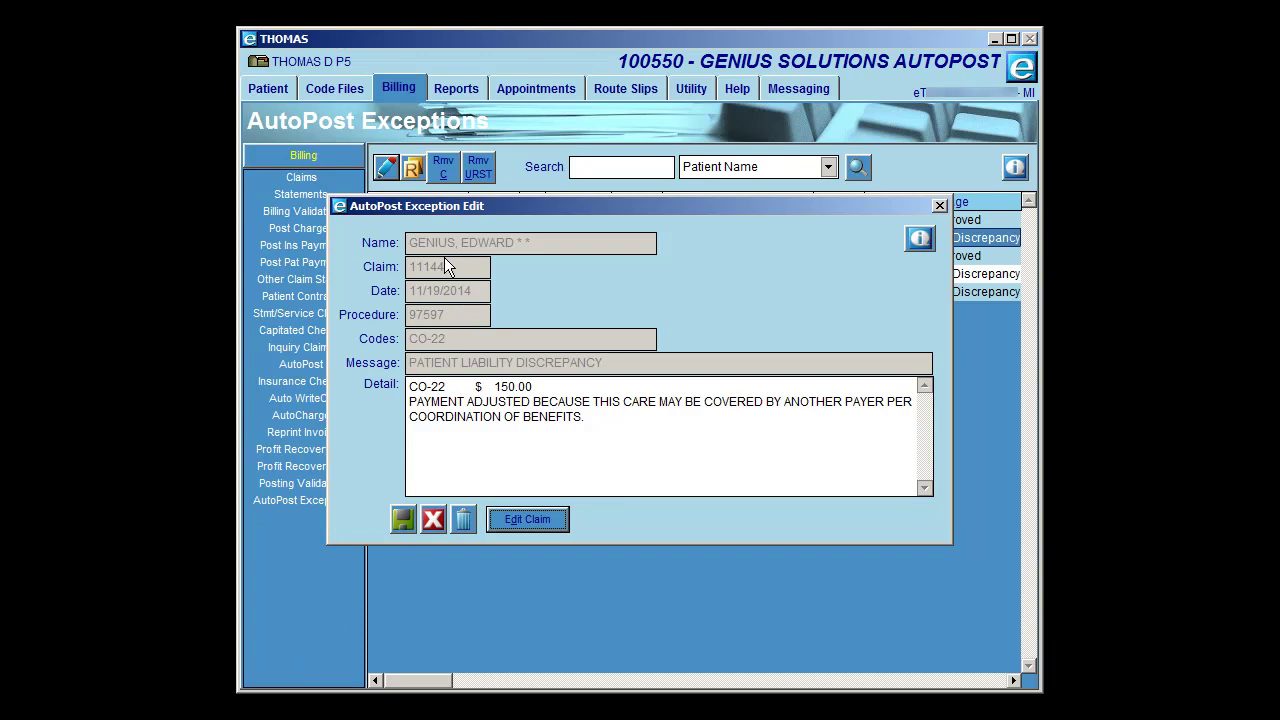
click(434, 520)
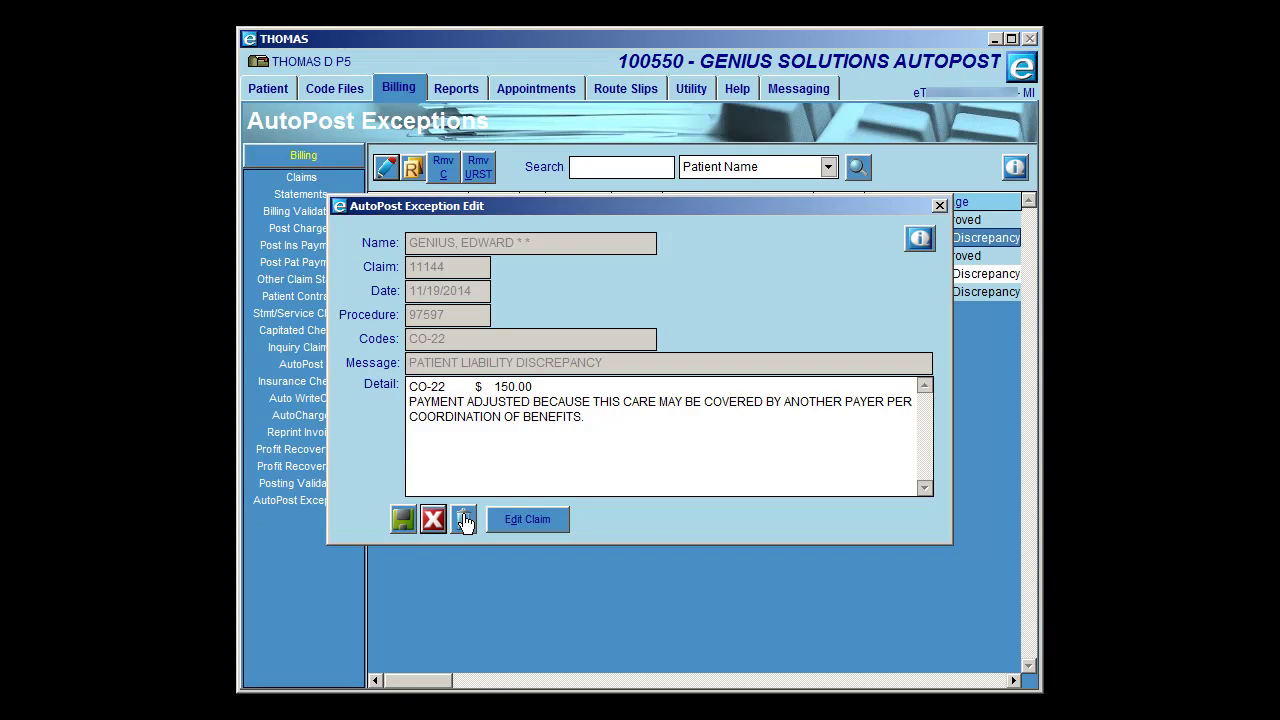
click(432, 519)
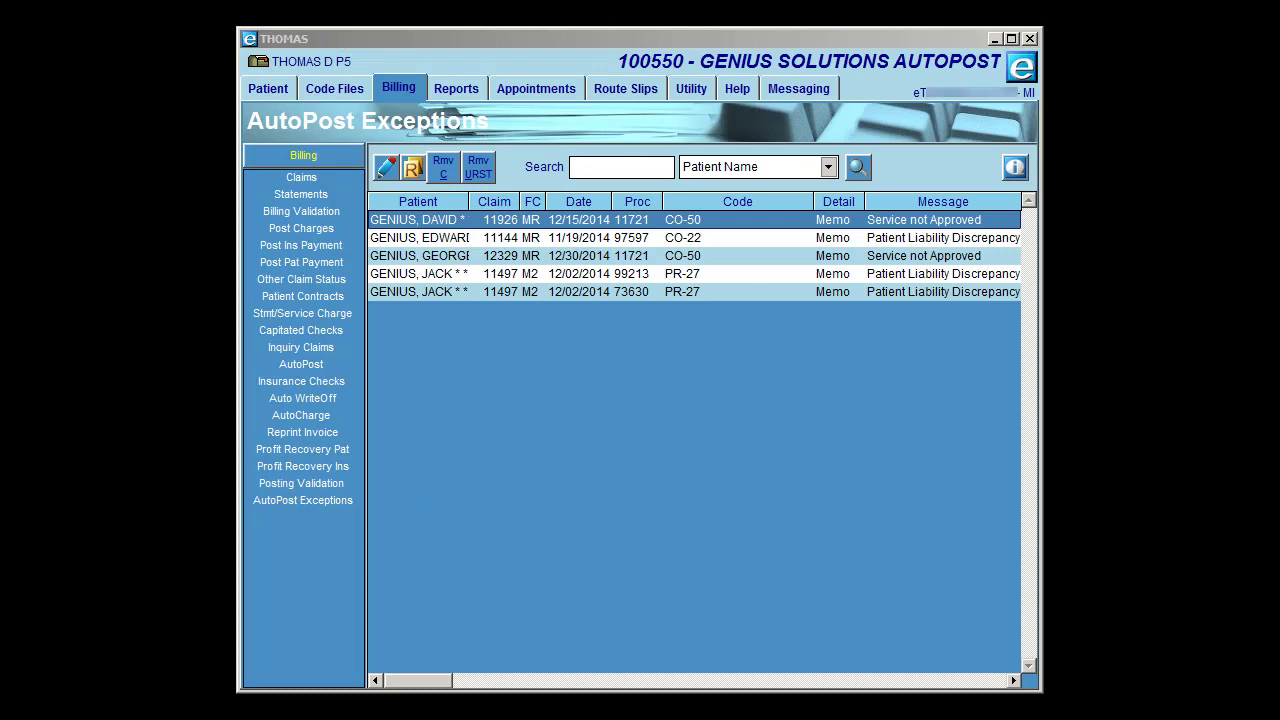
- Select the CO-22 exception and request Rmv URST removal of unbilled/rebilled/secondary/tertiary exceptions
click(445, 245)
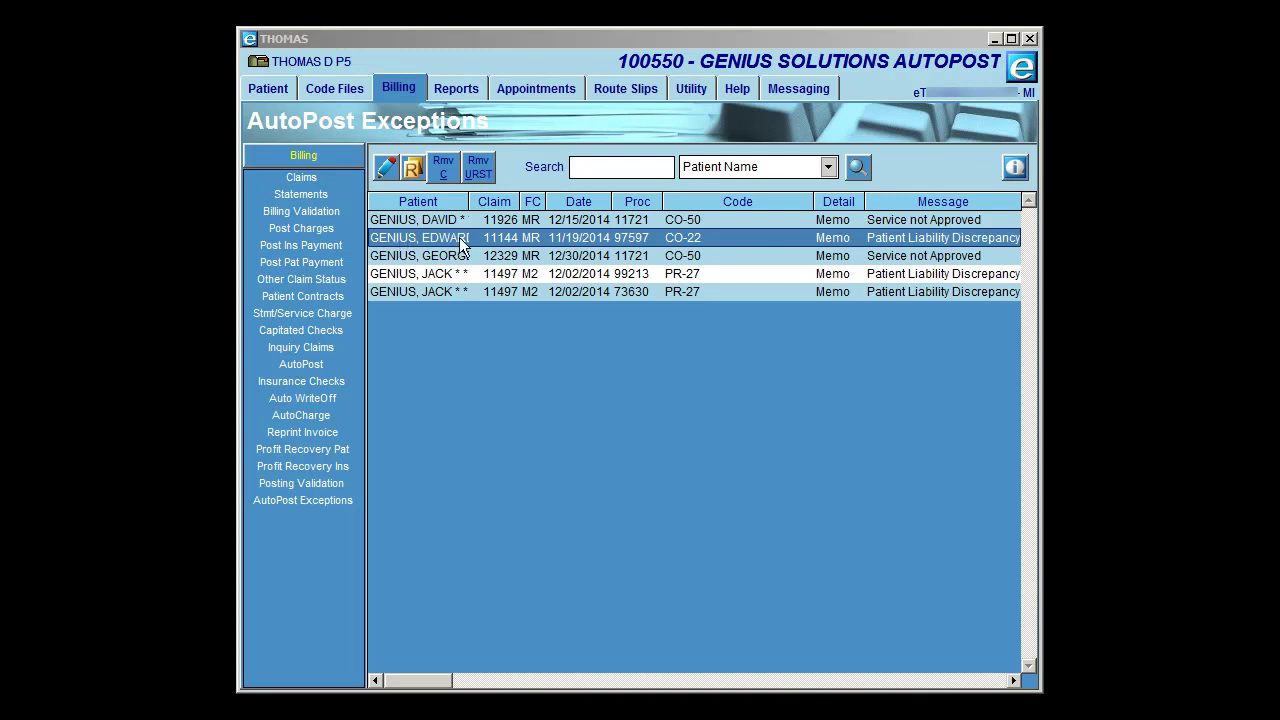
click(479, 170)
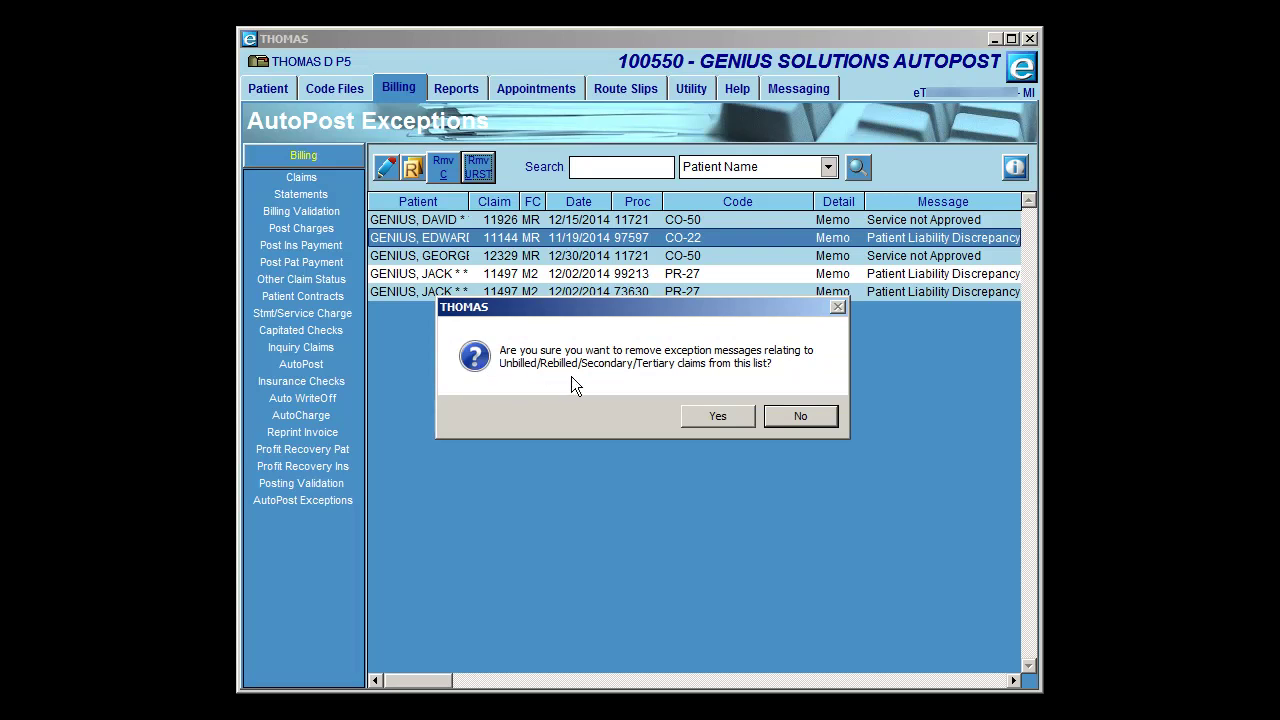
- Confirm the removal so CO-22 drops off, then select the PR-27 exception for 99213
click(714, 420)
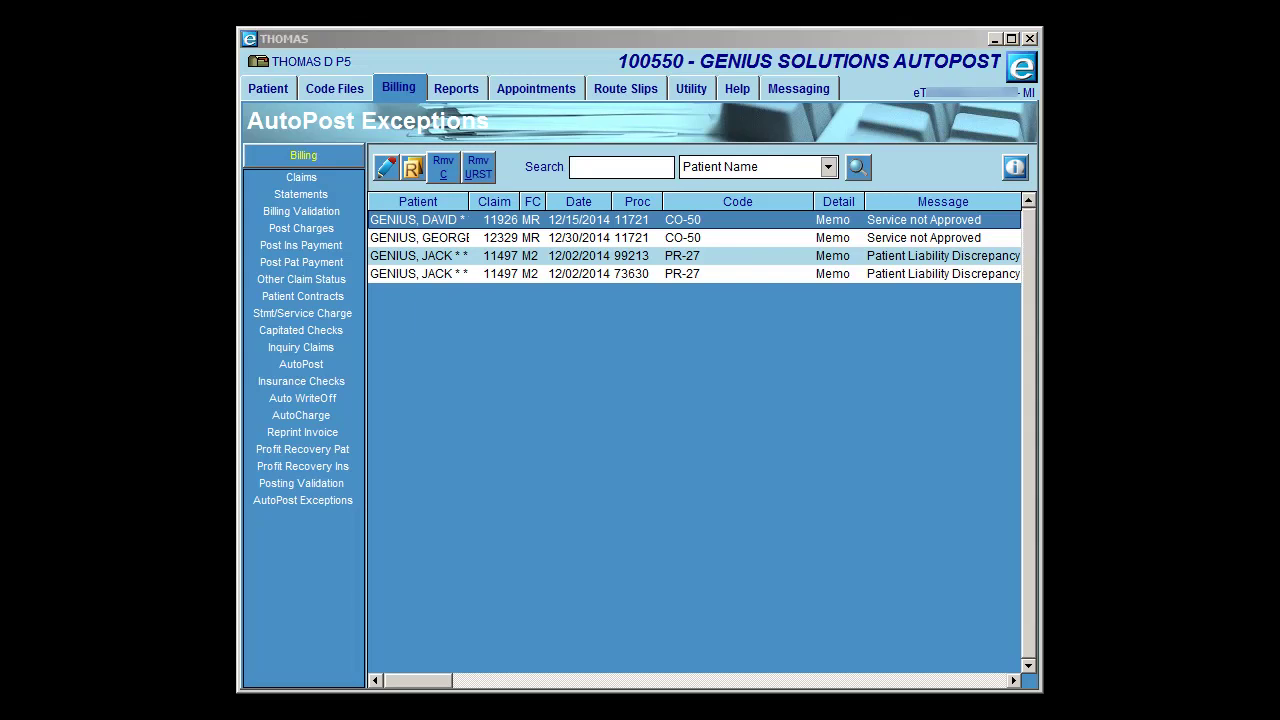
click(463, 258)
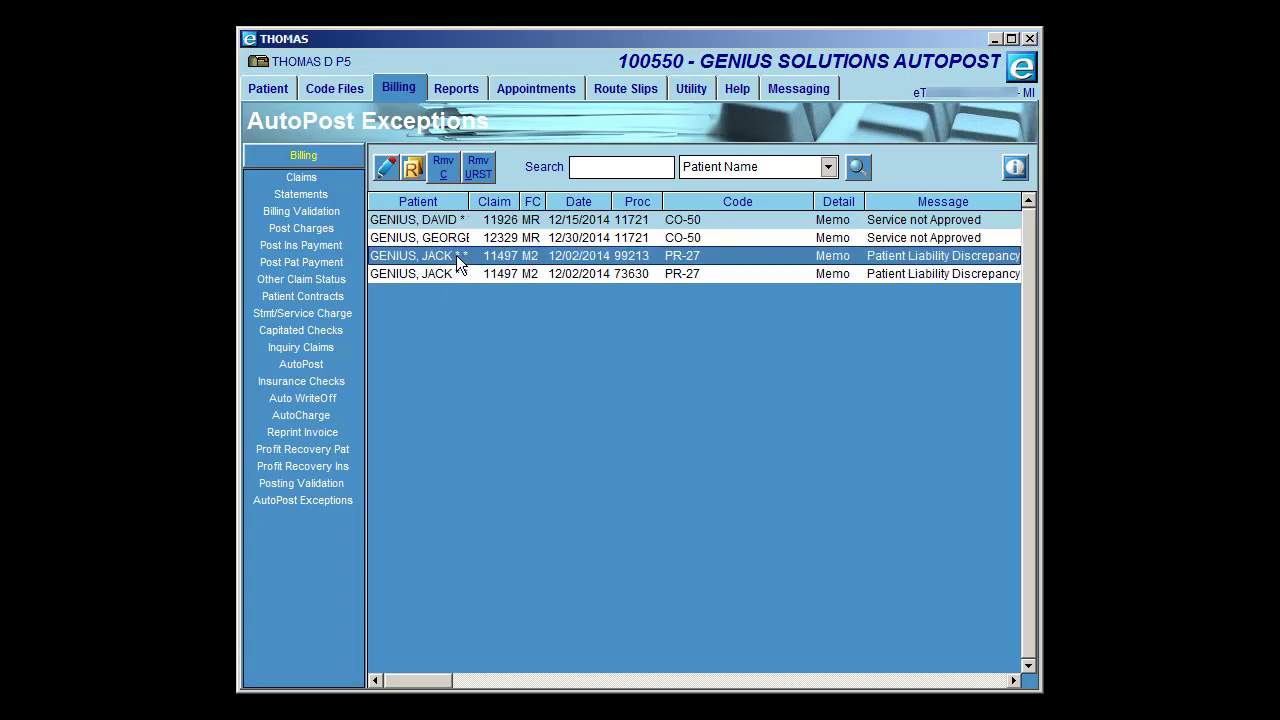
- Select the PR-27 exception's detail text and open its claim for procedure 99213, 20.00 balance
click(383, 175)
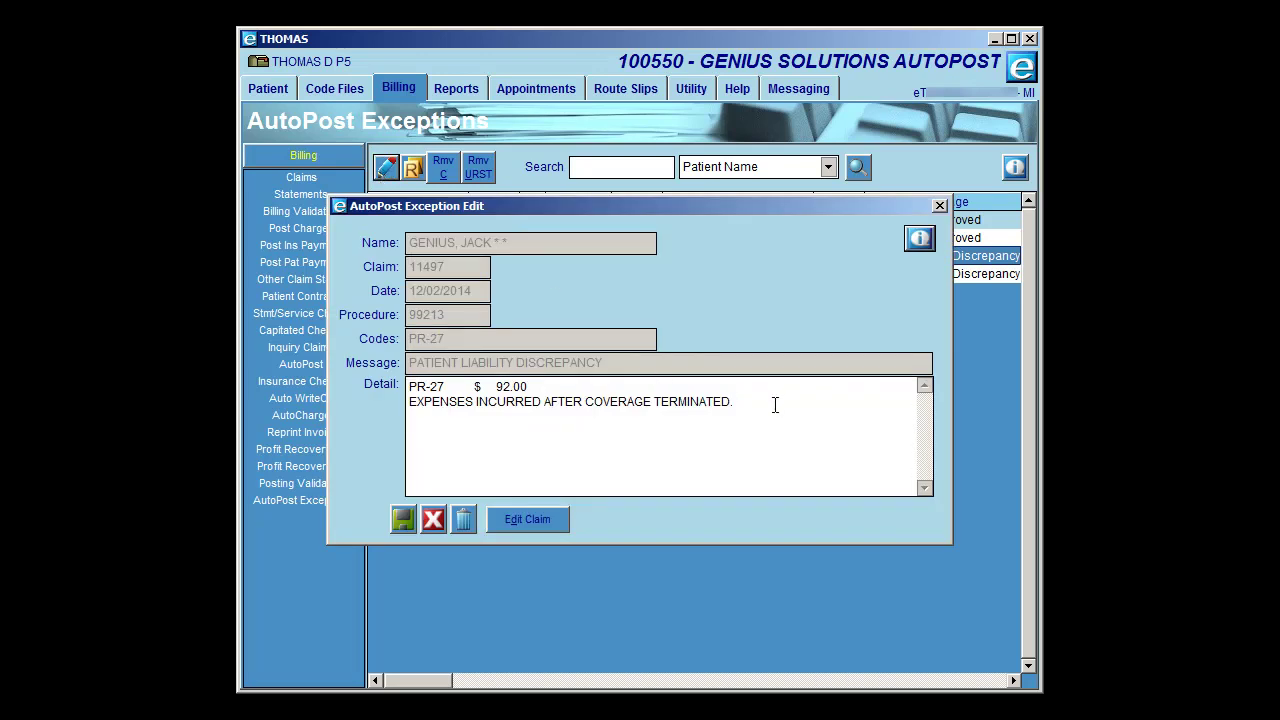
drag(754, 404, 405, 384)
key(ctrl+c)
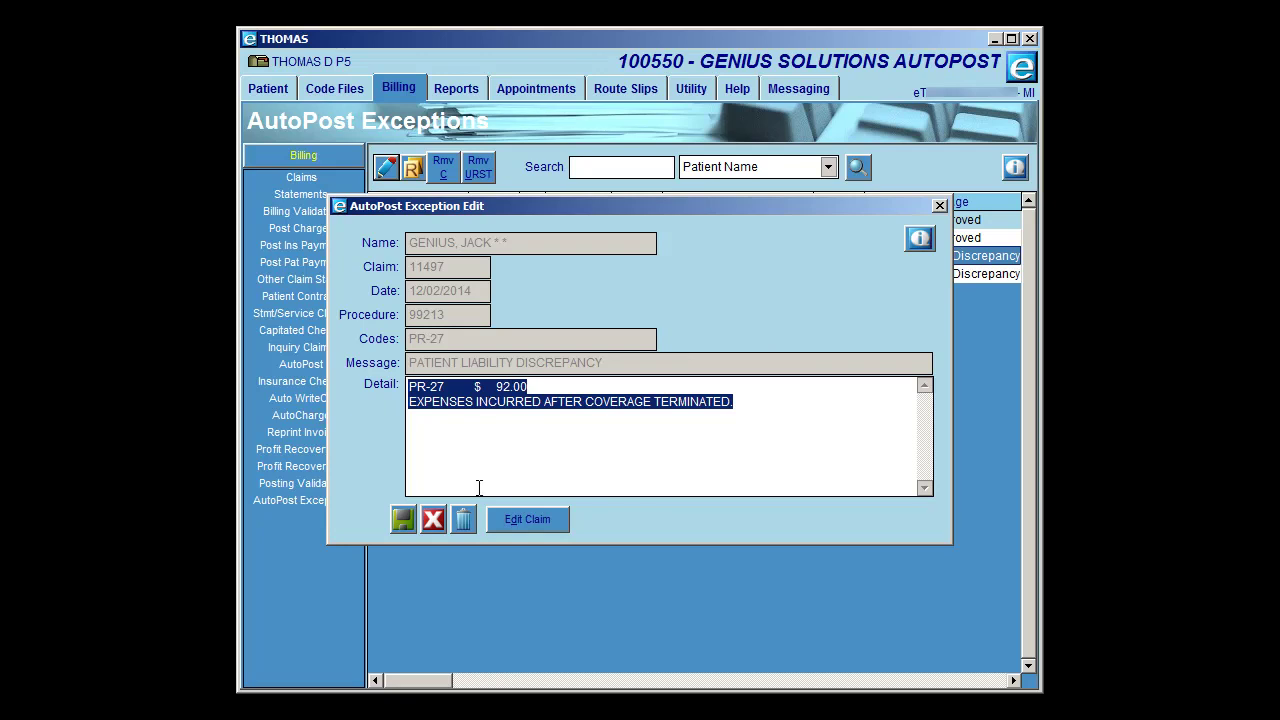
click(516, 522)
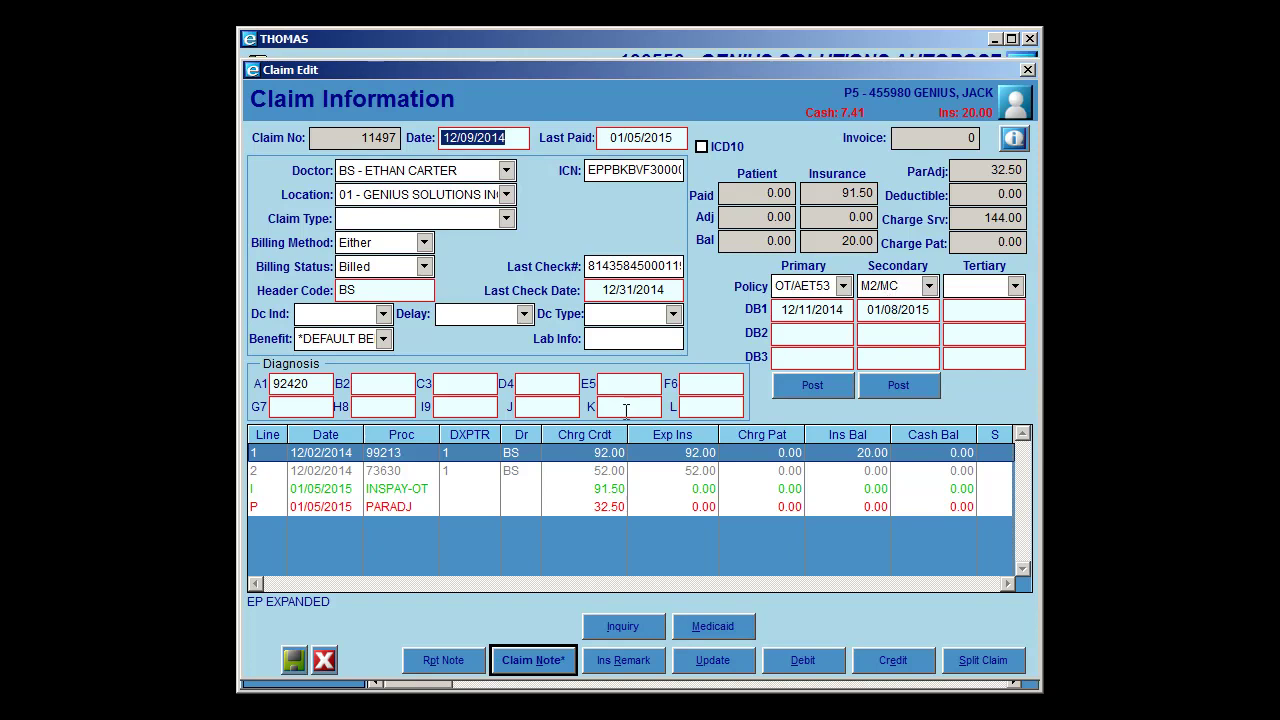
- Append an 'M2:' note with the pasted PR-27 $92.00 coverage-terminated denial and save it
click(527, 660)
click(725, 349)
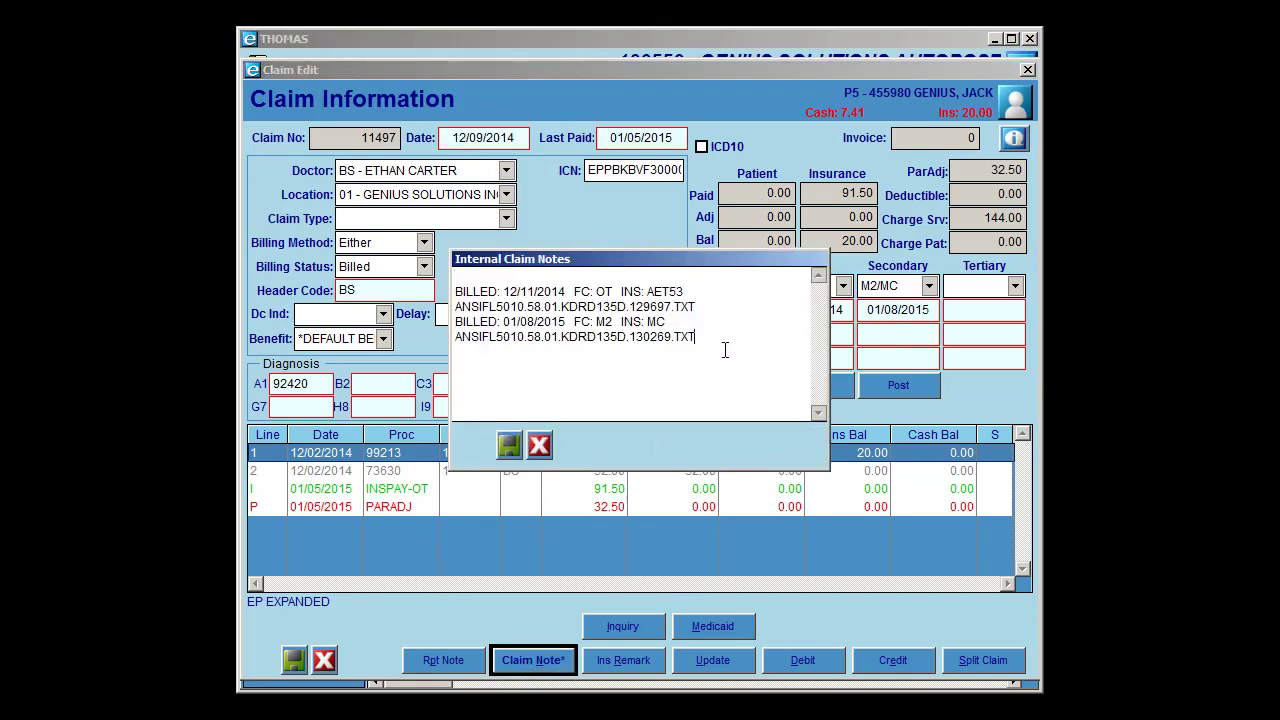
key(Return)
key(Return)
text(M2:)
key(ctrl+v)
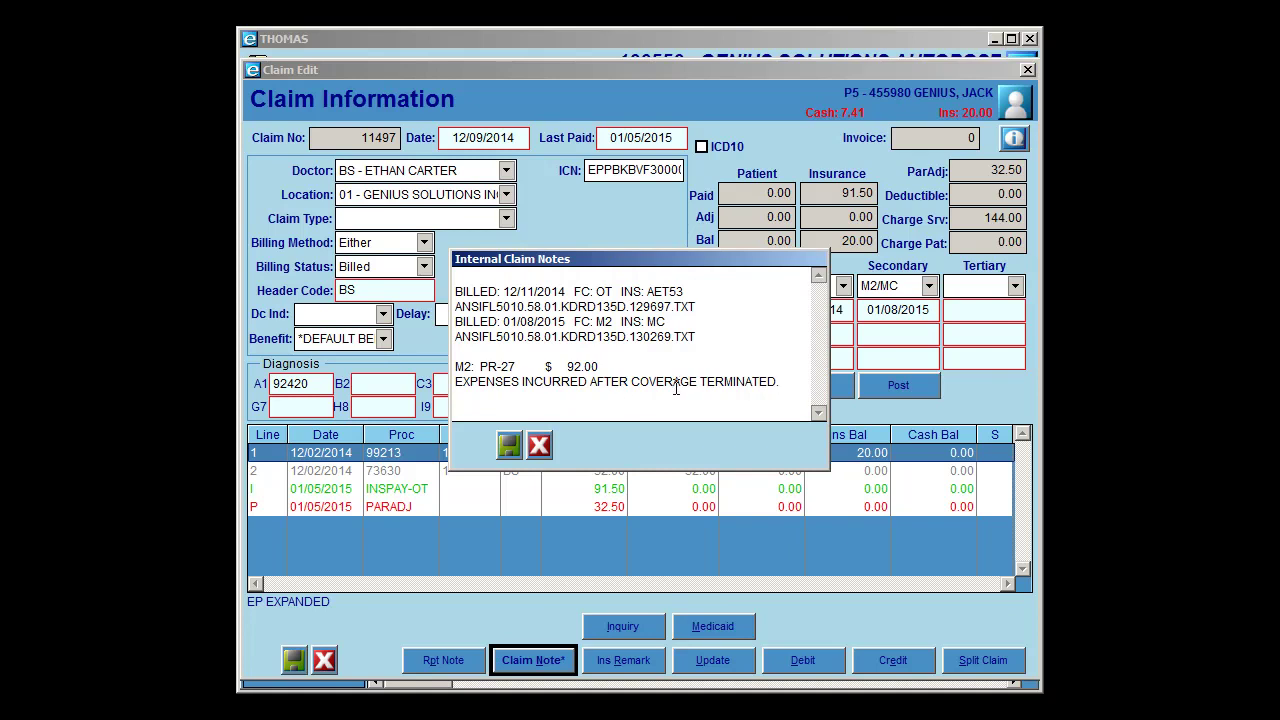
click(509, 444)
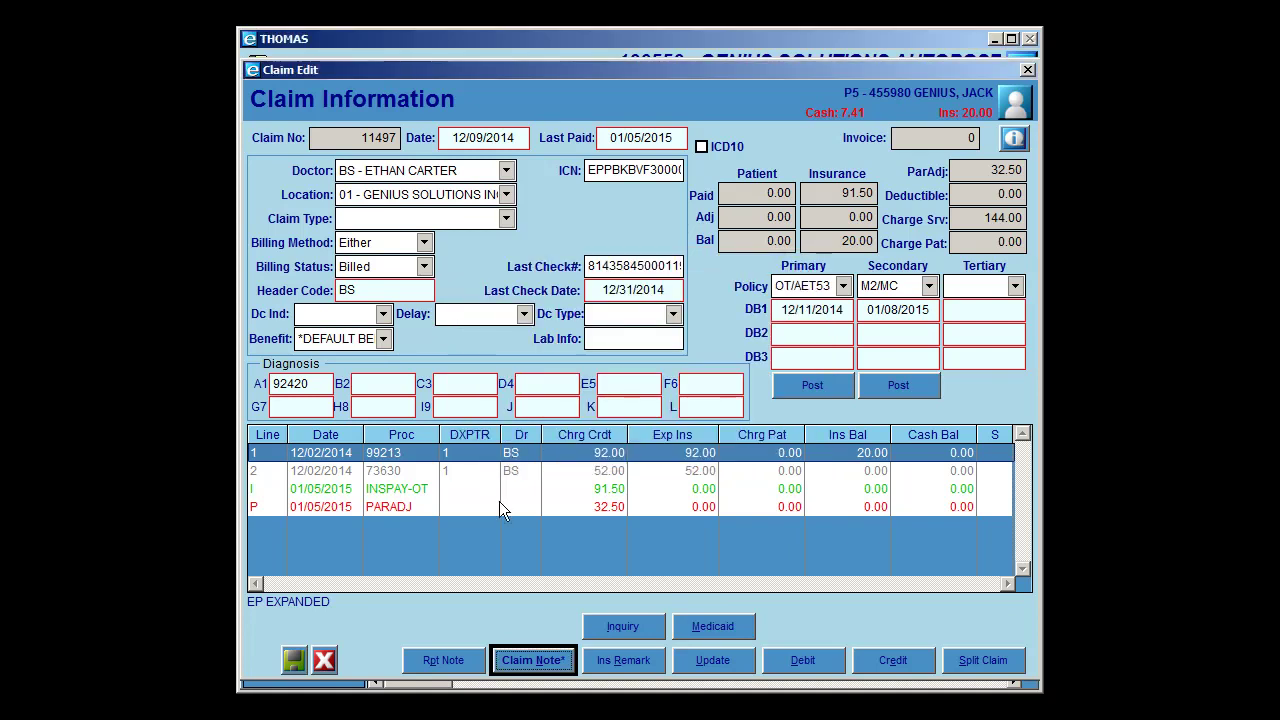
- Enter a zero secondary payment on 99213 so its 20.00 moves to copay, leaving 73630 unchanged
click(900, 390)
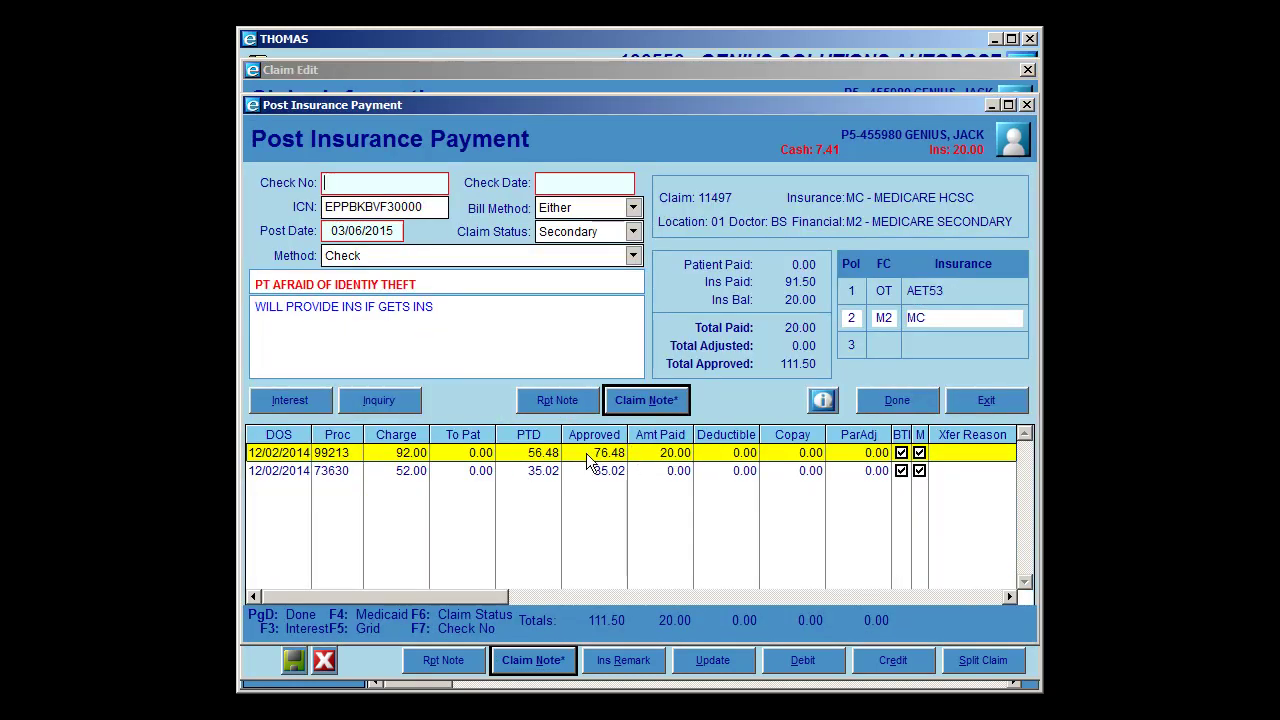
click(636, 455)
key(Delete)
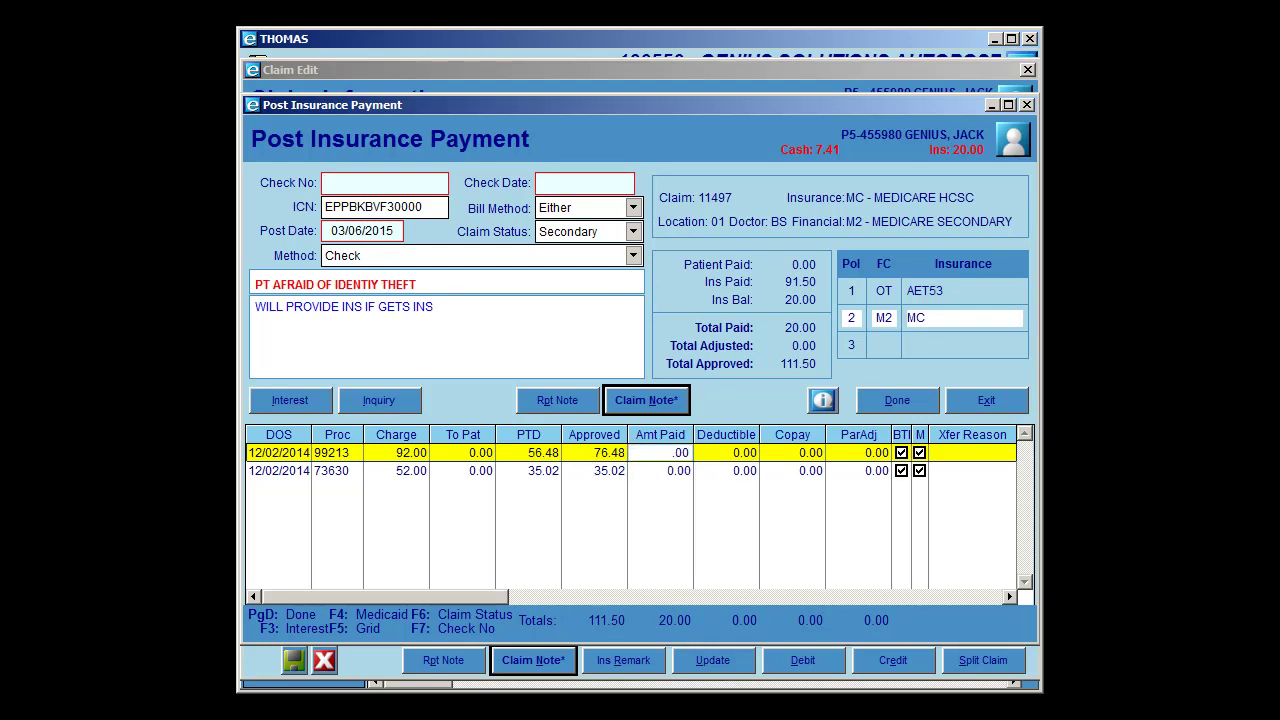
key(Tab)
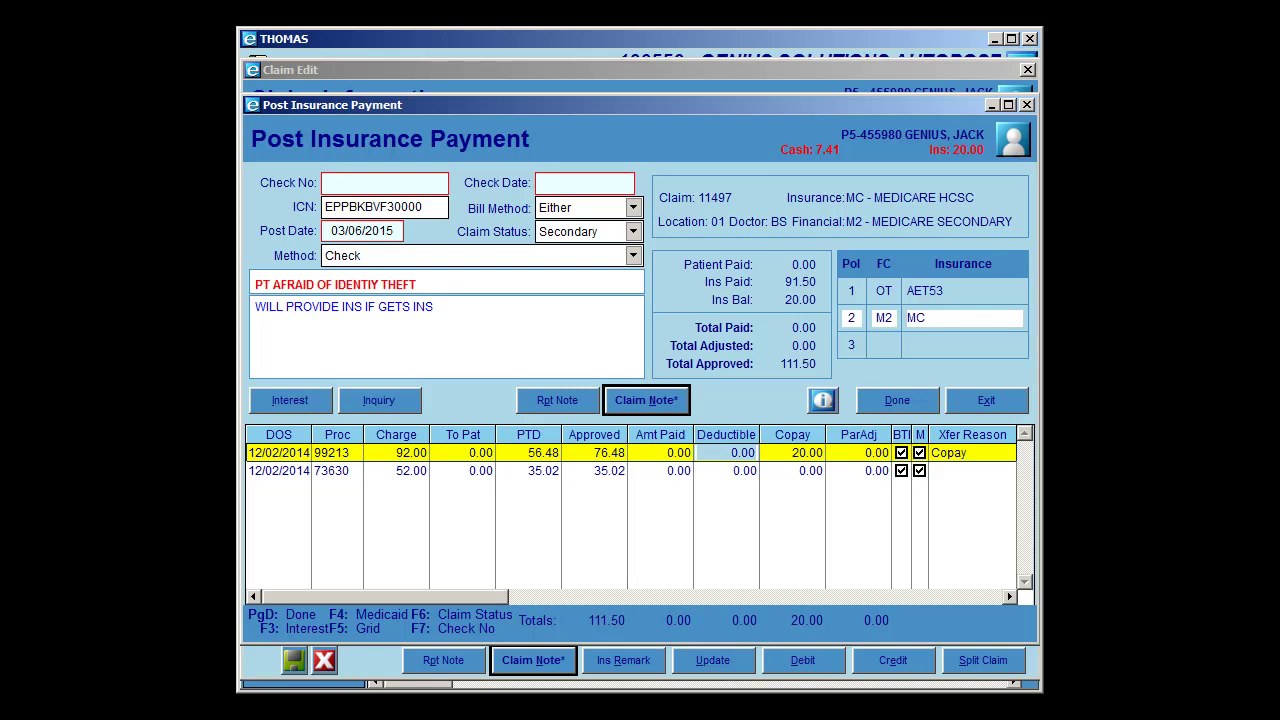
click(594, 470)
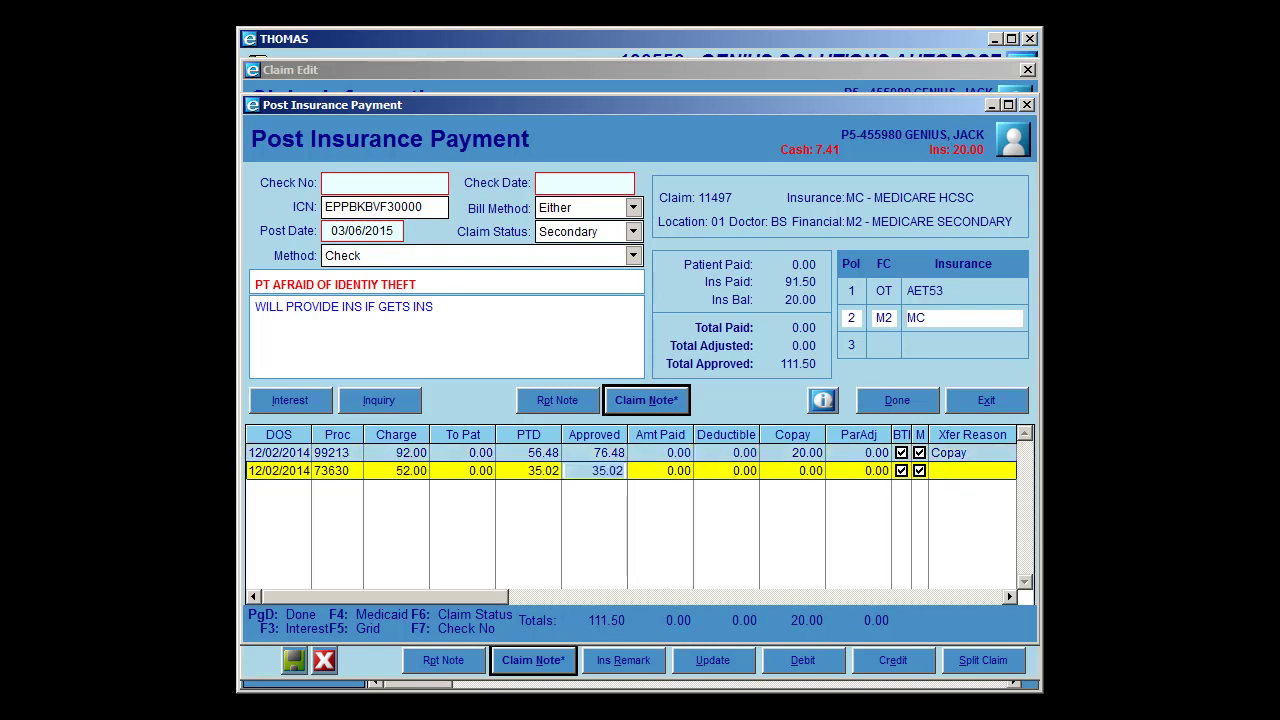
key(Tab)
key(Tab)
key(Tab)
key(Tab)
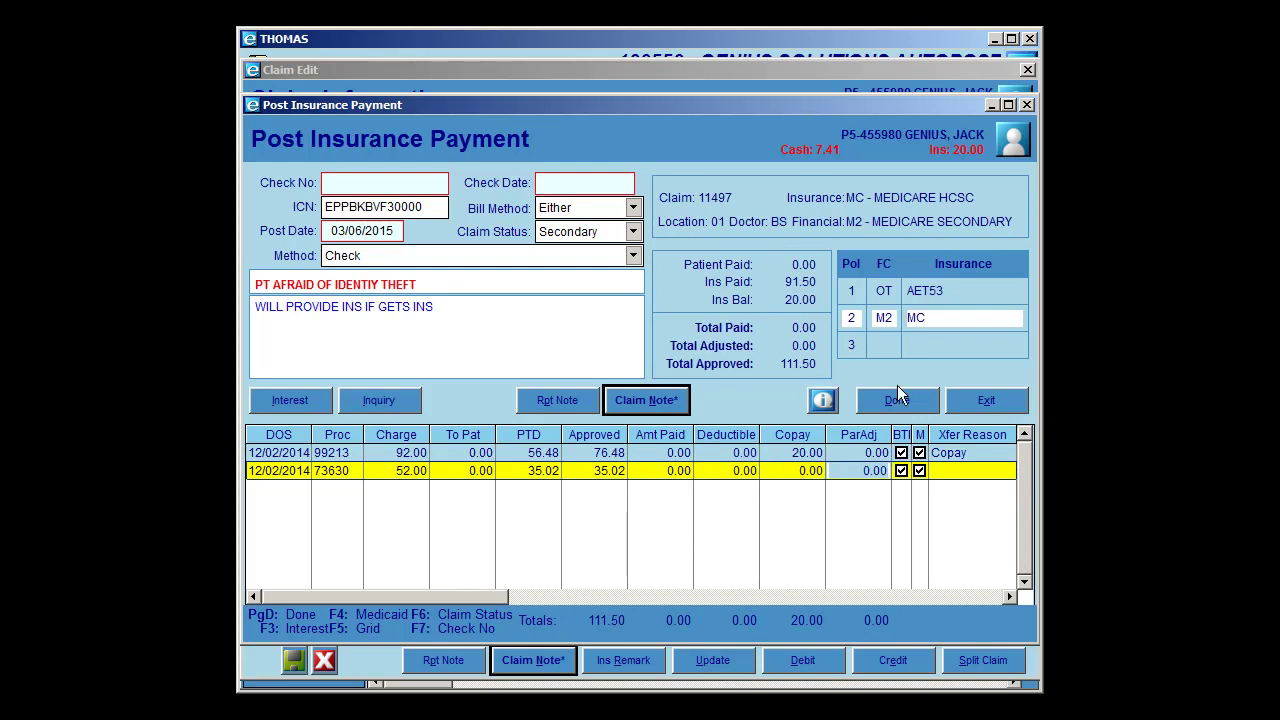
click(980, 452)
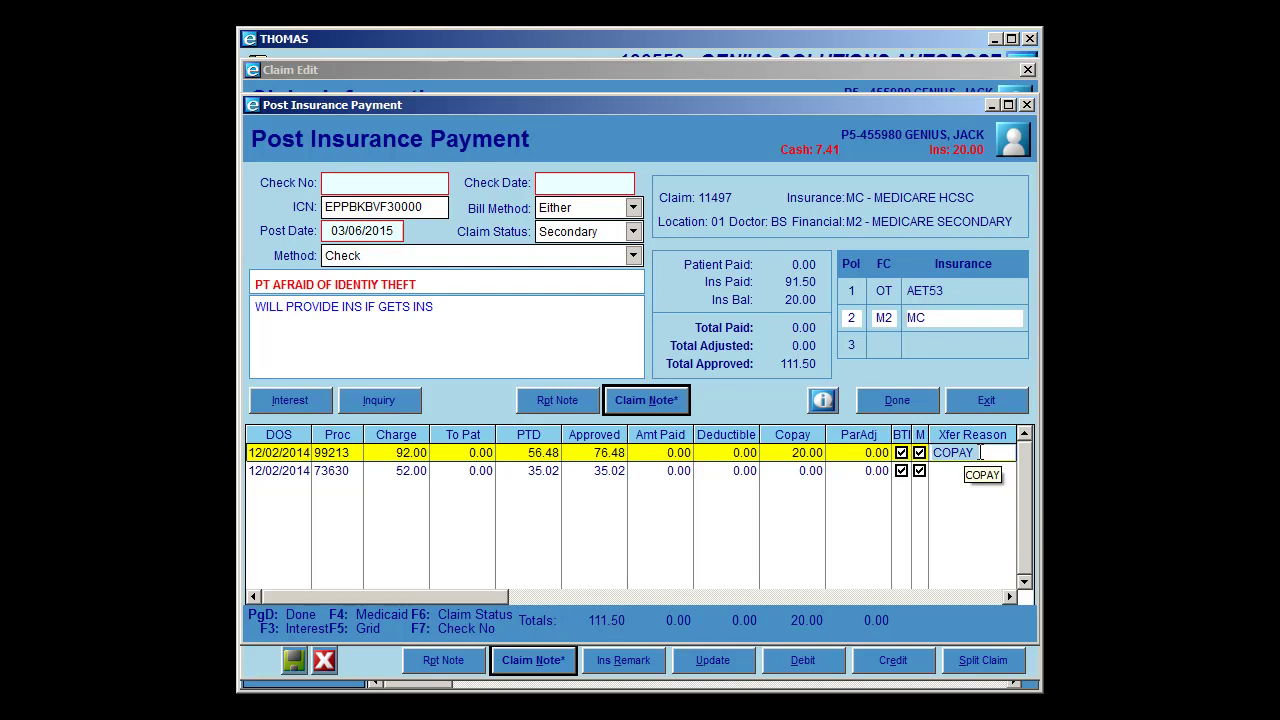
- Set the 99213 transfer reason to NAC - NO ACTIVE COVERAGE via a description search for *COV
double_click(980, 452)
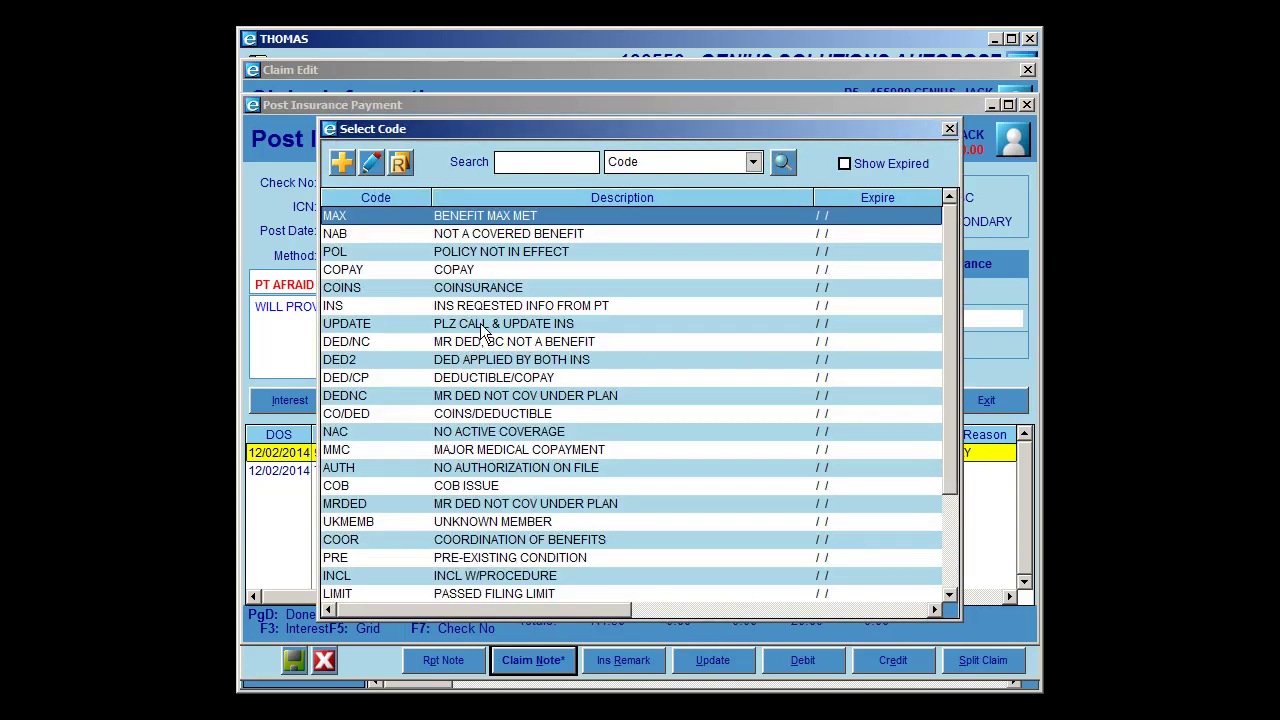
click(637, 161)
click(639, 200)
click(567, 162)
text(TERM)
key(Return)
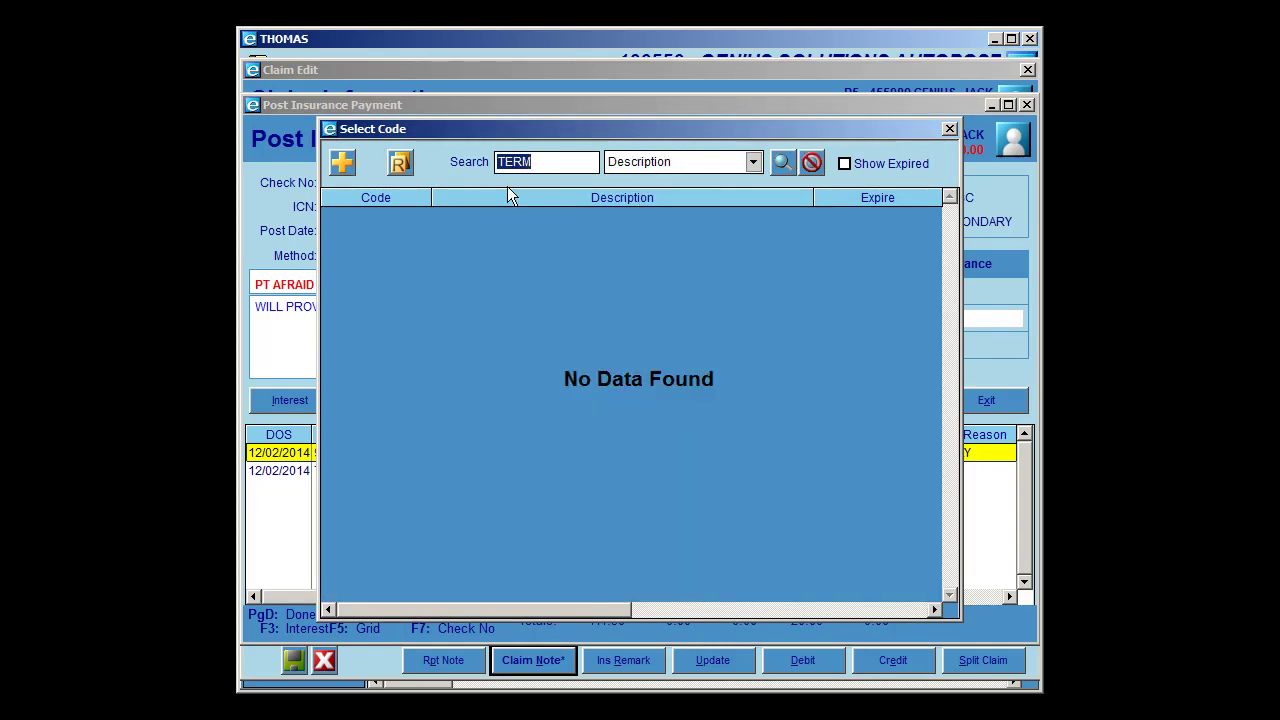
text(*COV)
key(Return)
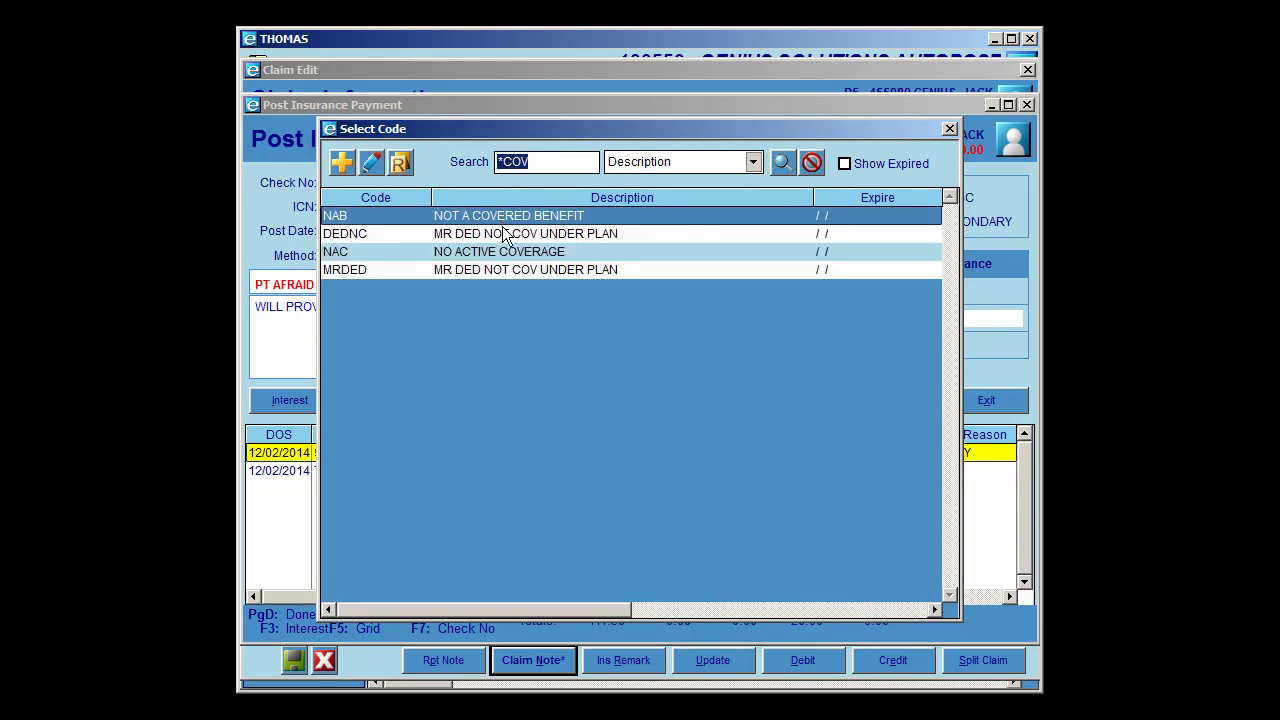
click(490, 258)
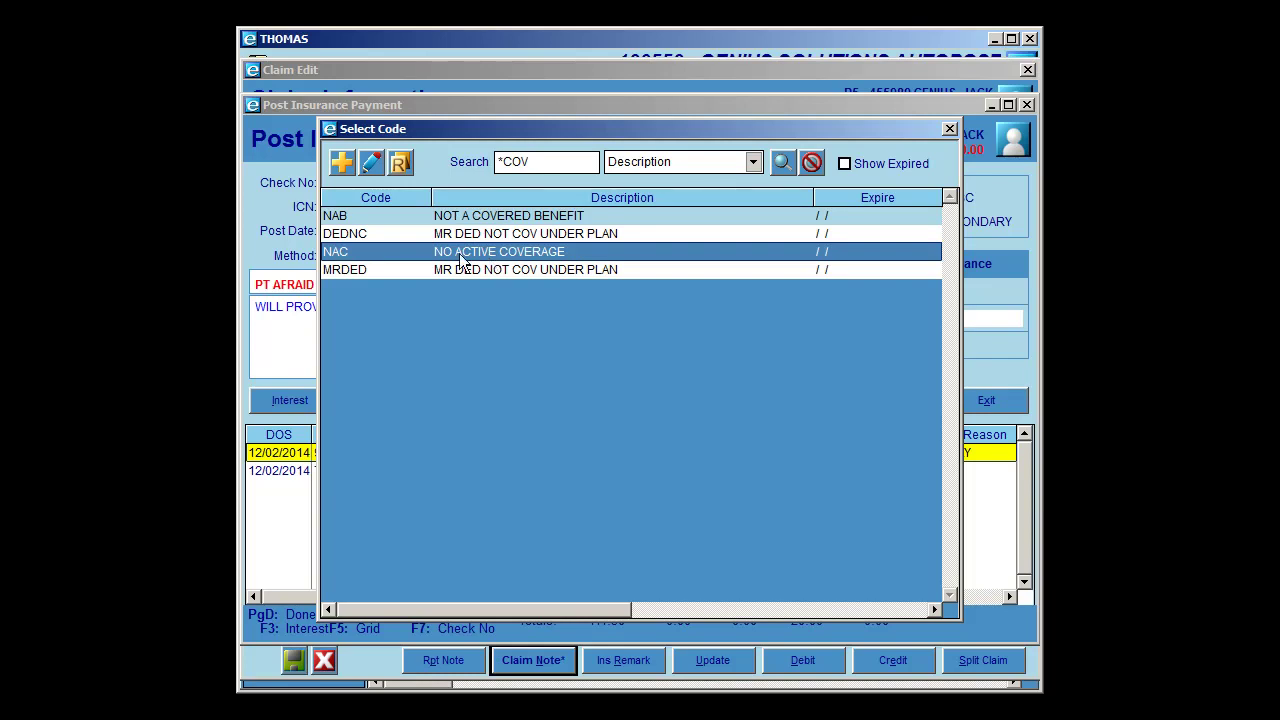
double_click(455, 258)
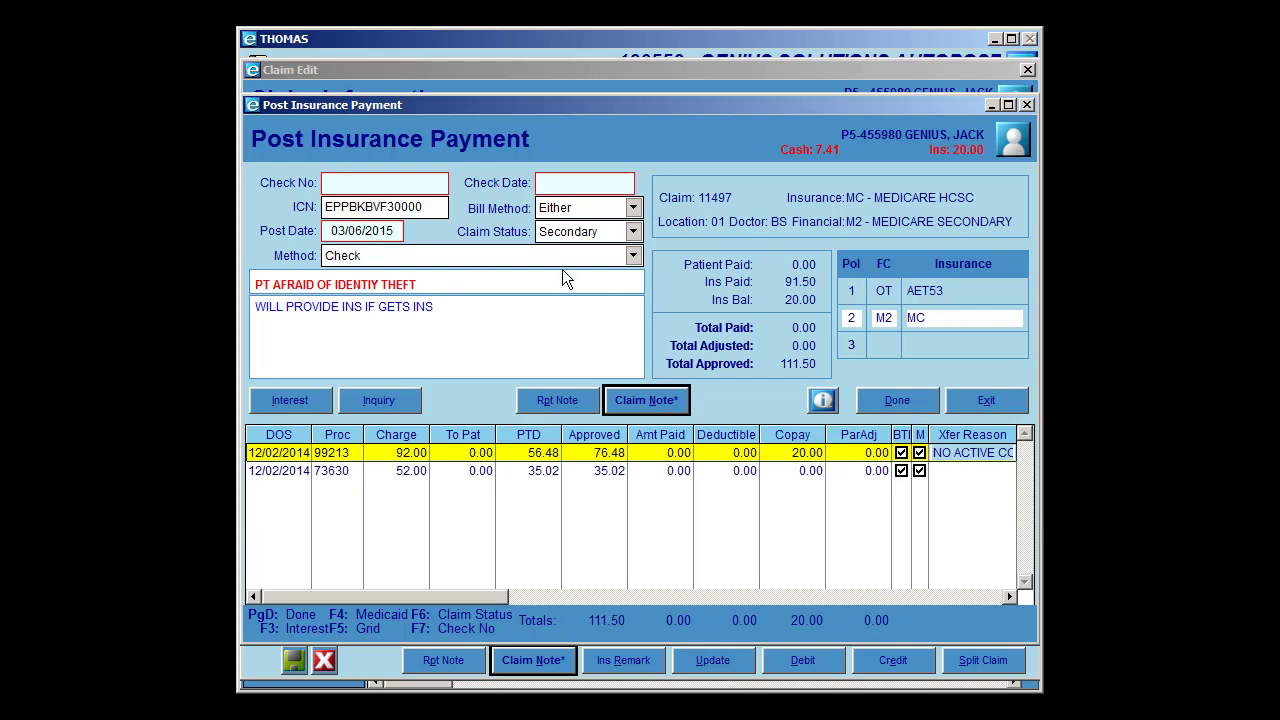
click(896, 405)
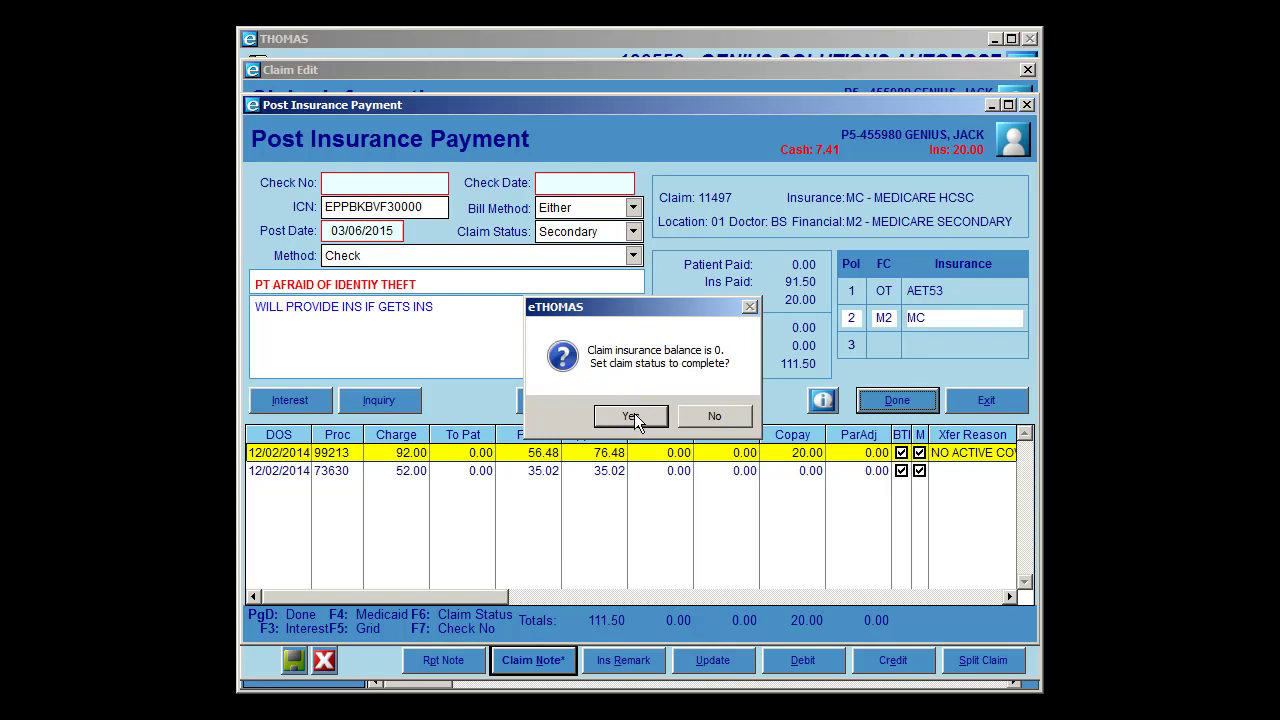
click(636, 422)
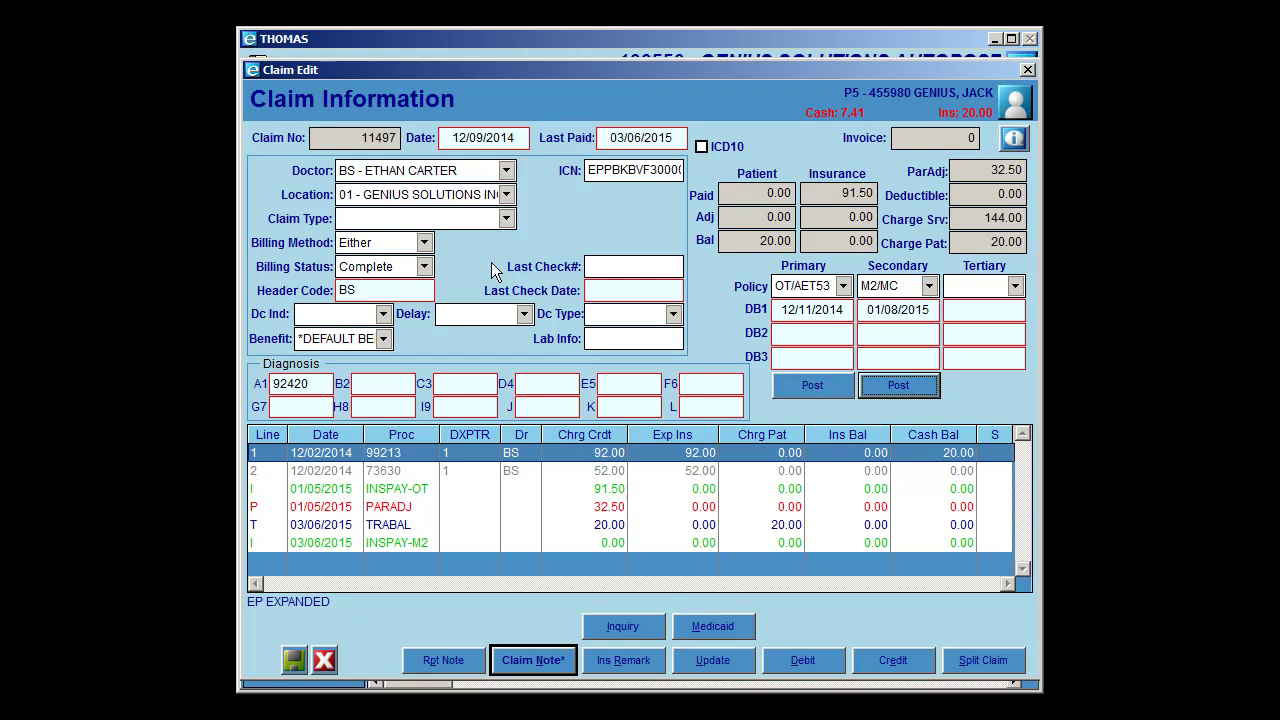
click(293, 660)
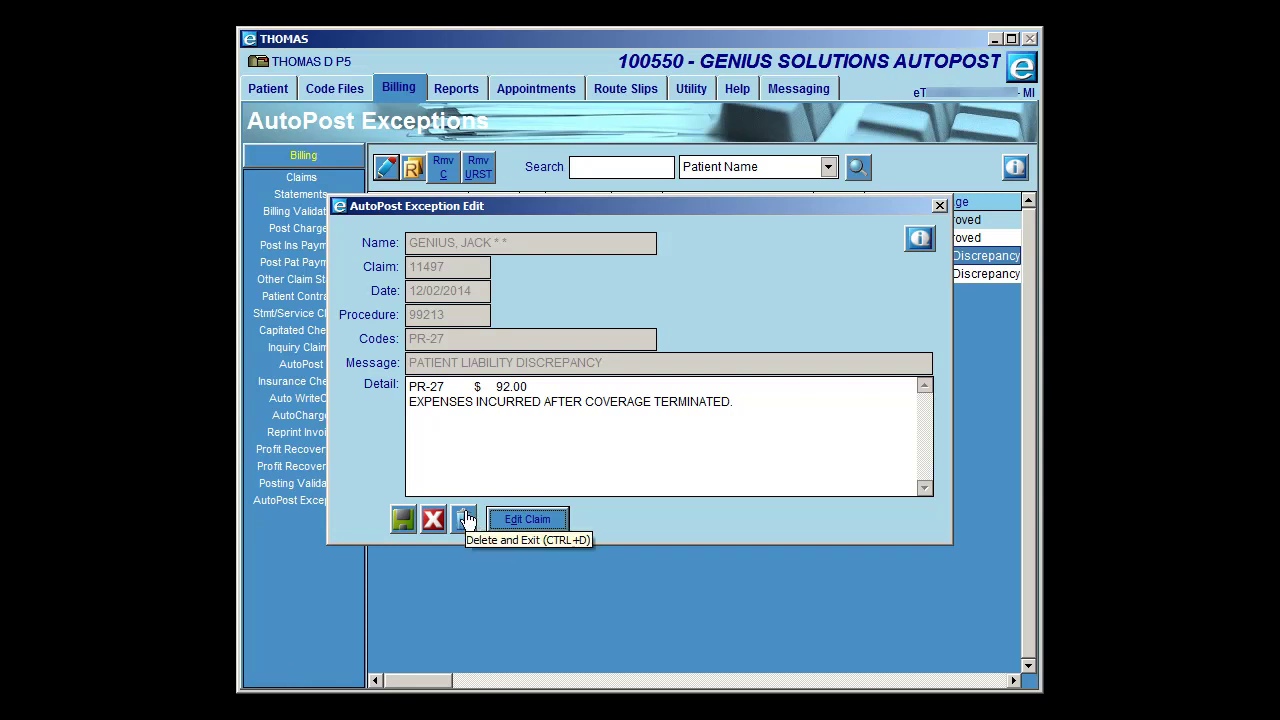
click(433, 519)
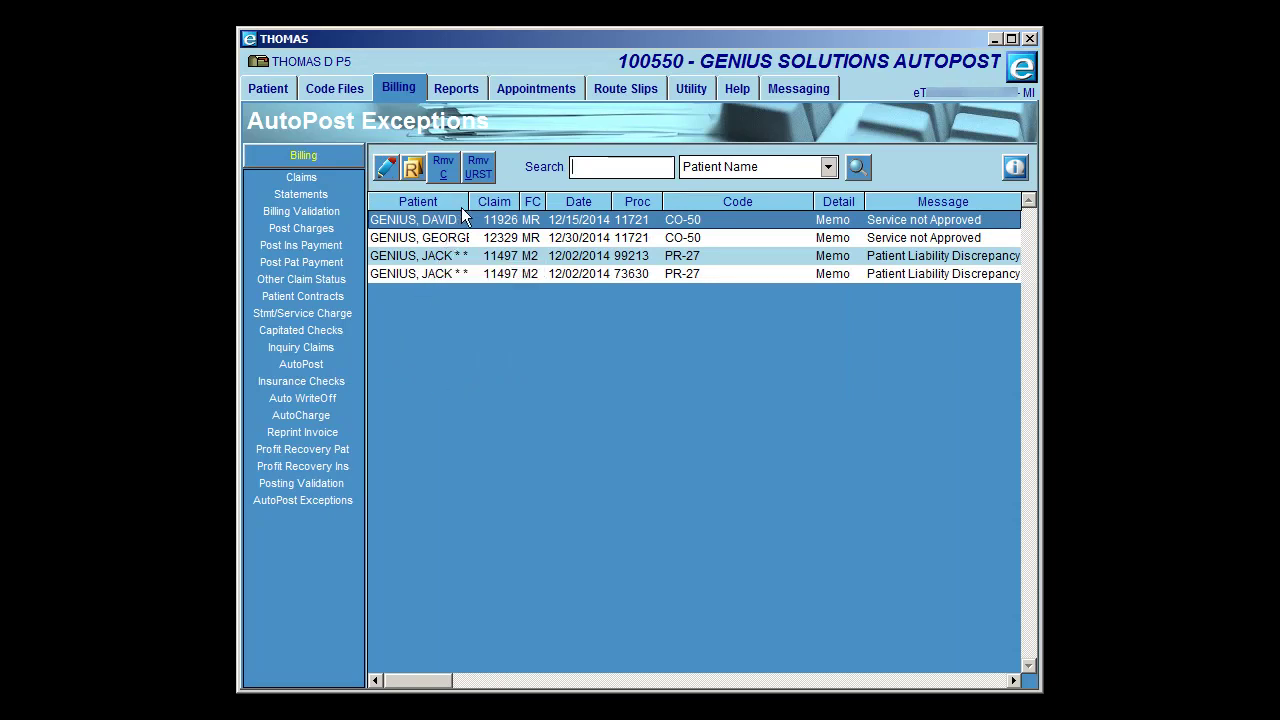
click(412, 276)
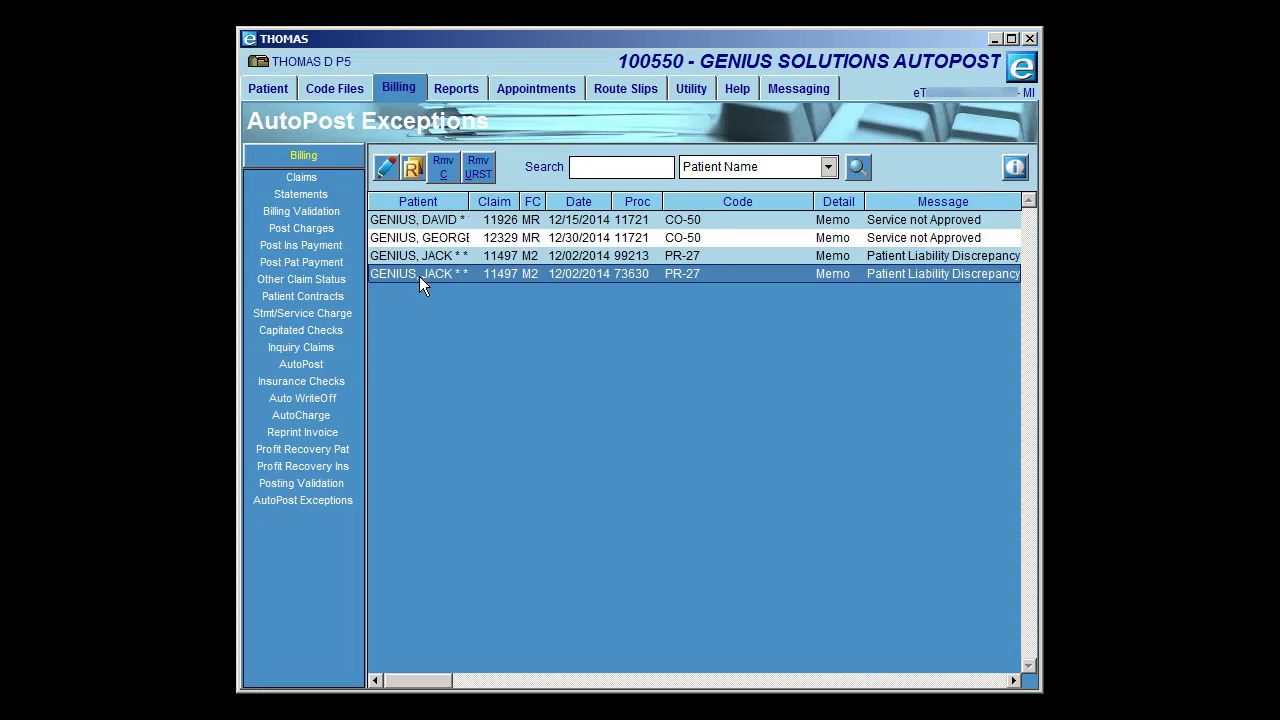
double_click(419, 276)
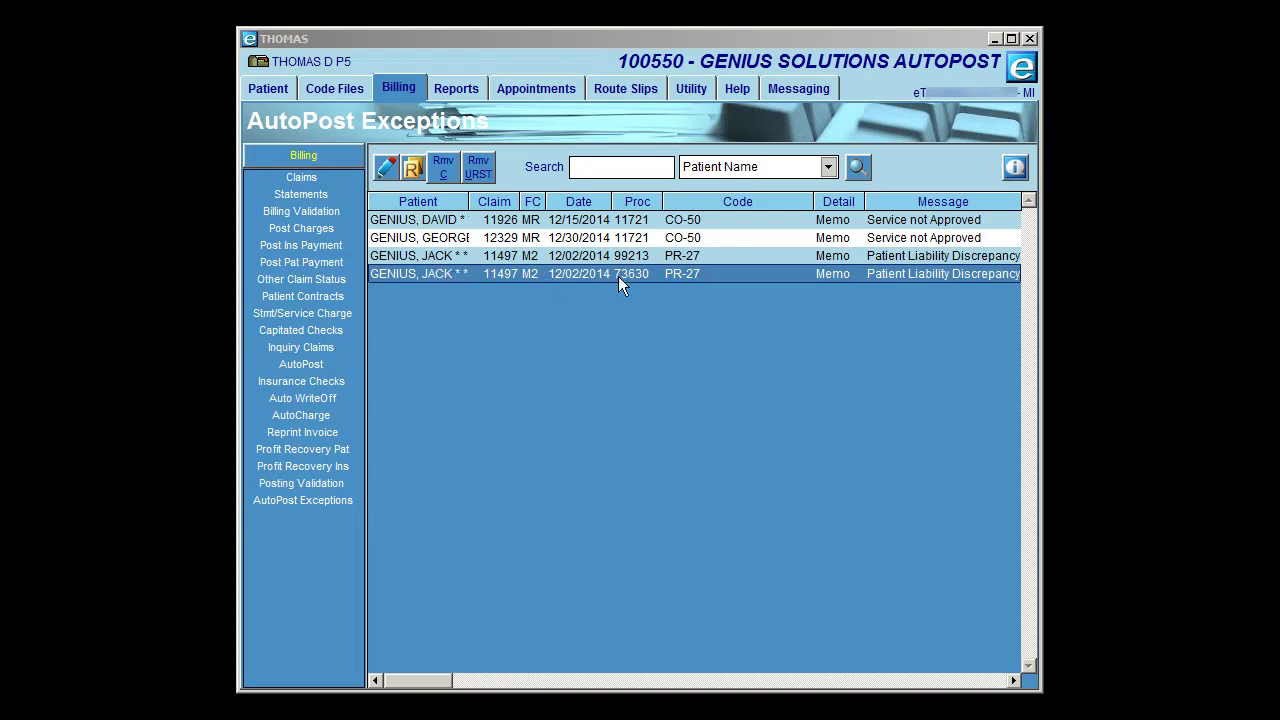
double_click(648, 272)
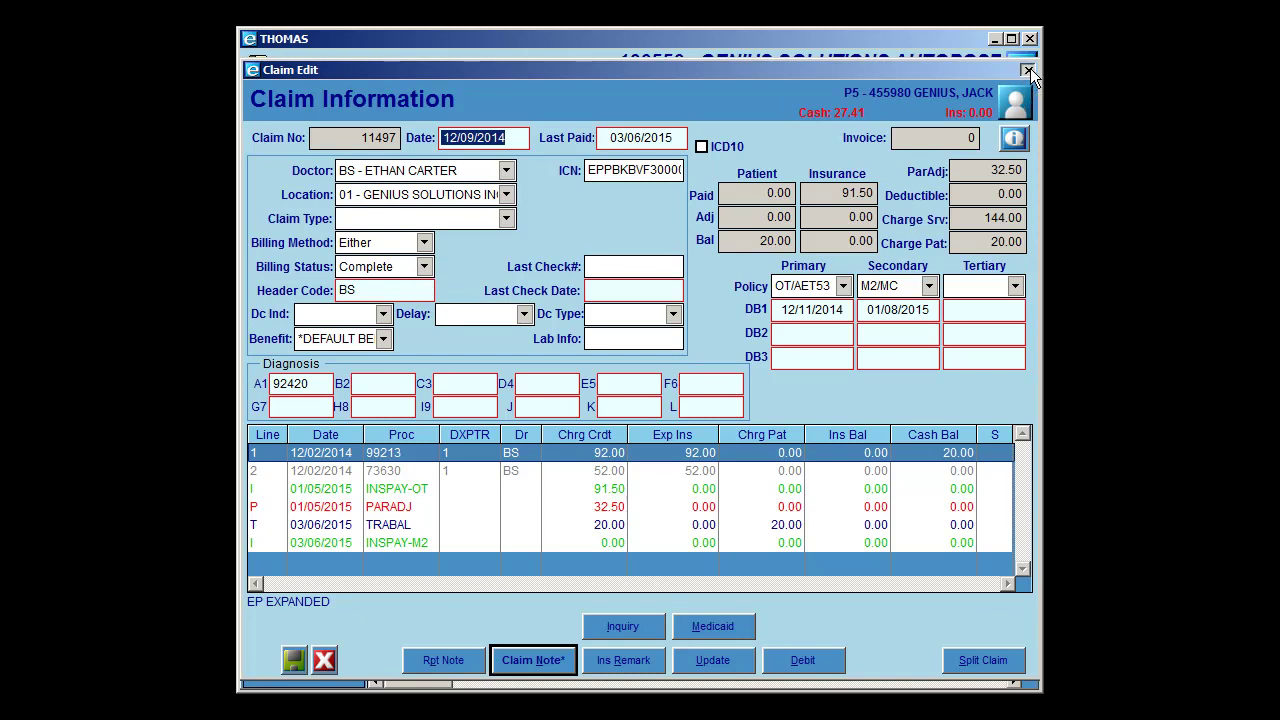
click(1028, 70)
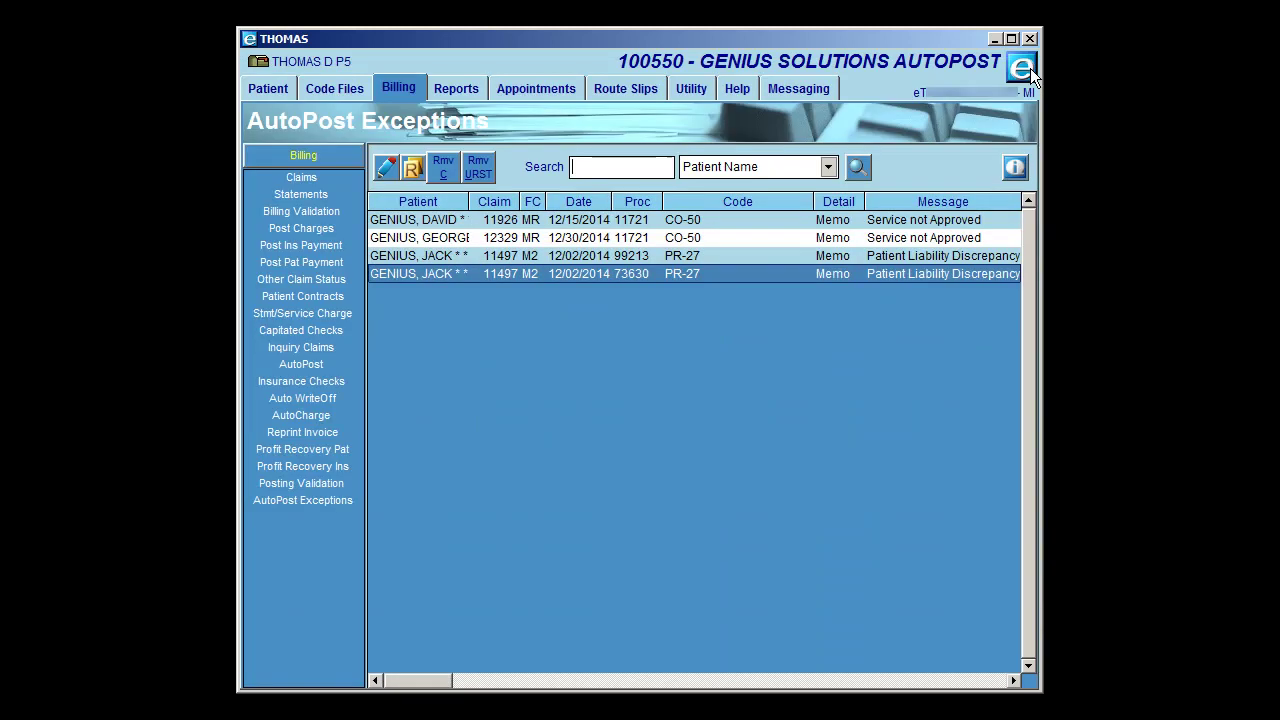
click(421, 256)
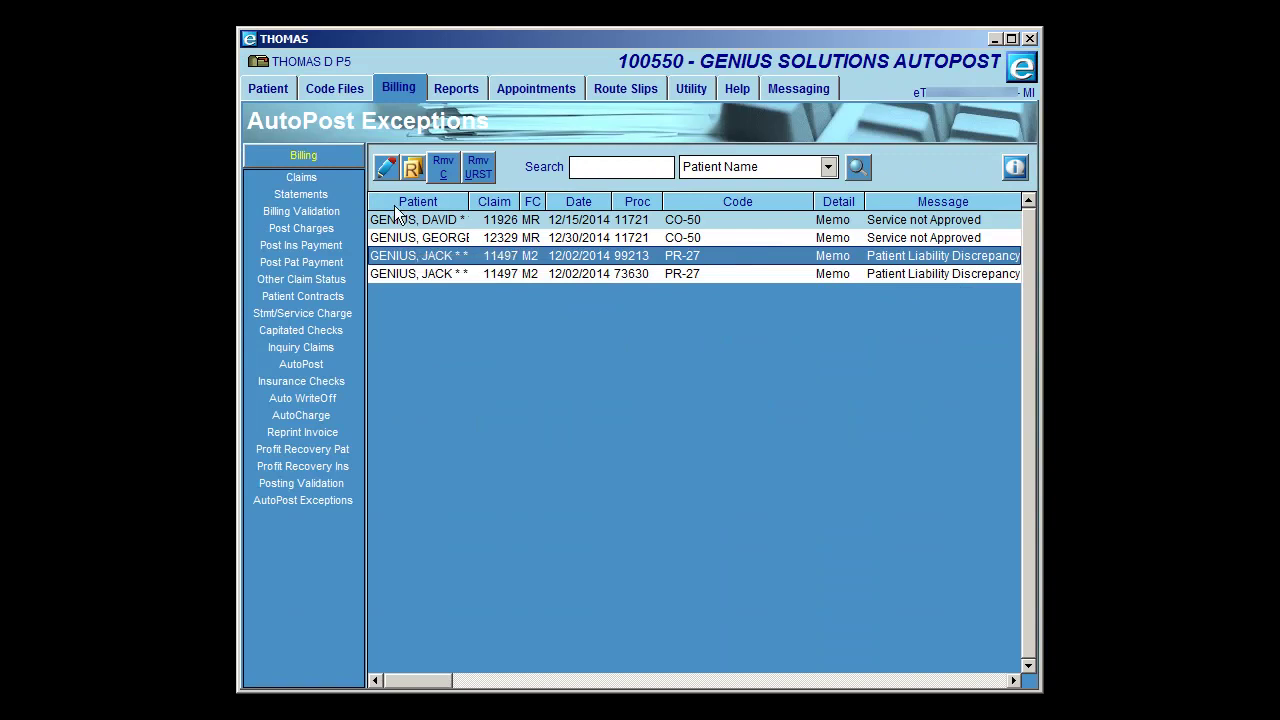
click(399, 273)
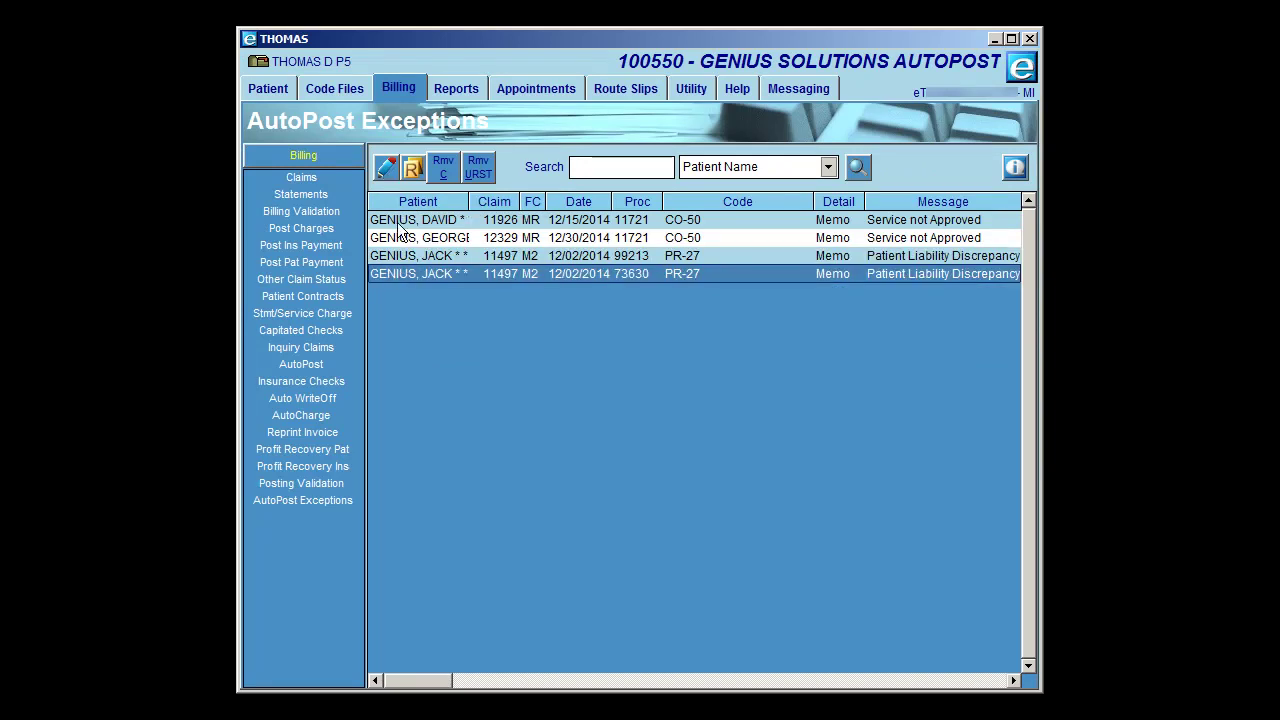
click(386, 166)
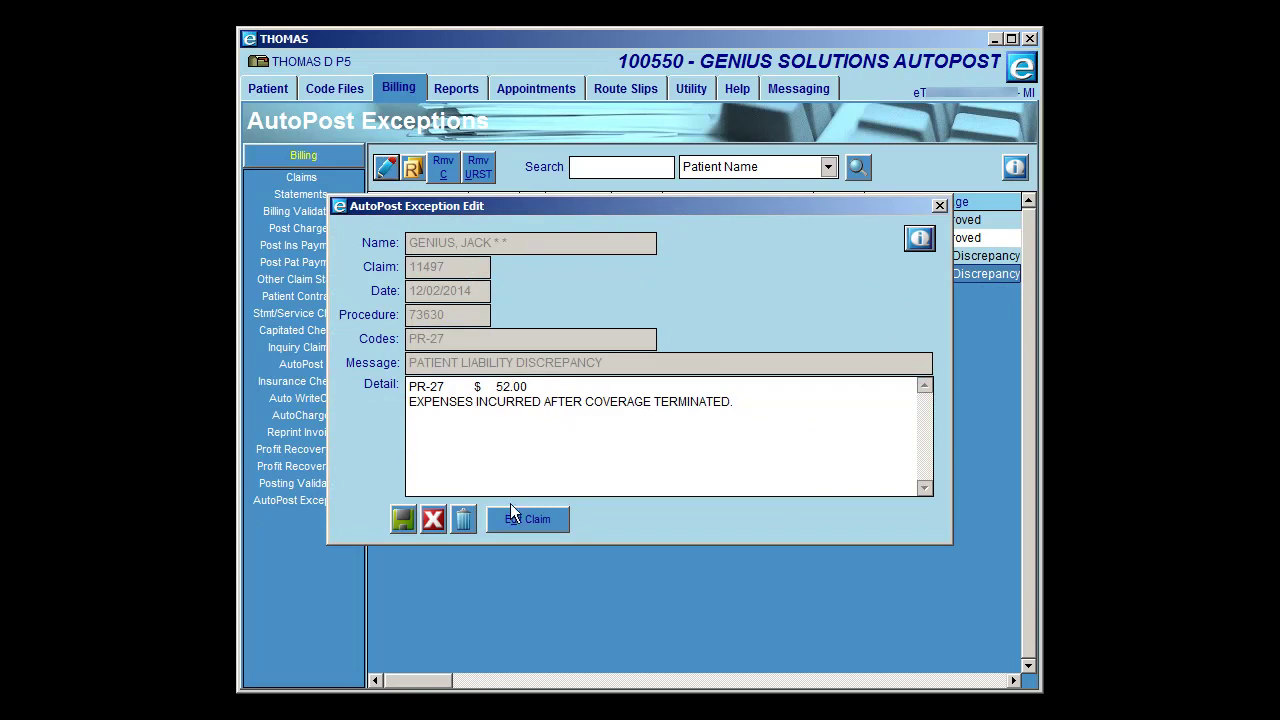
click(433, 519)
click(434, 274)
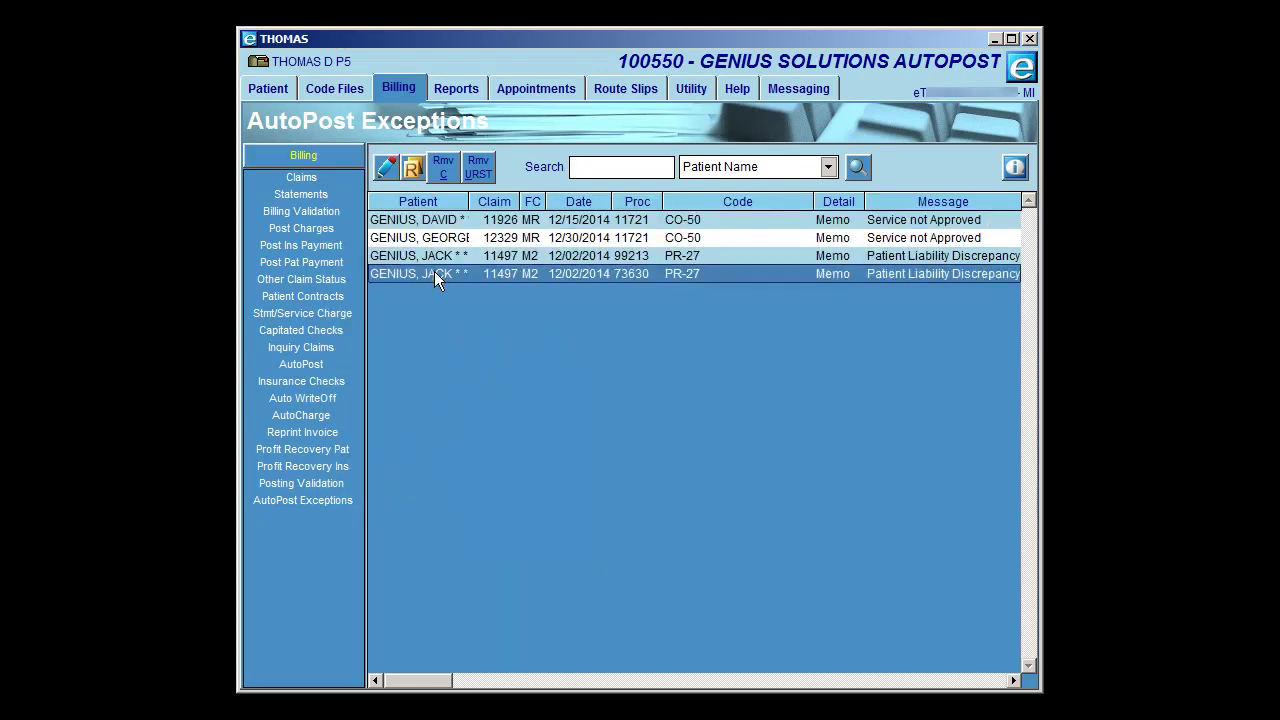
double_click(434, 273)
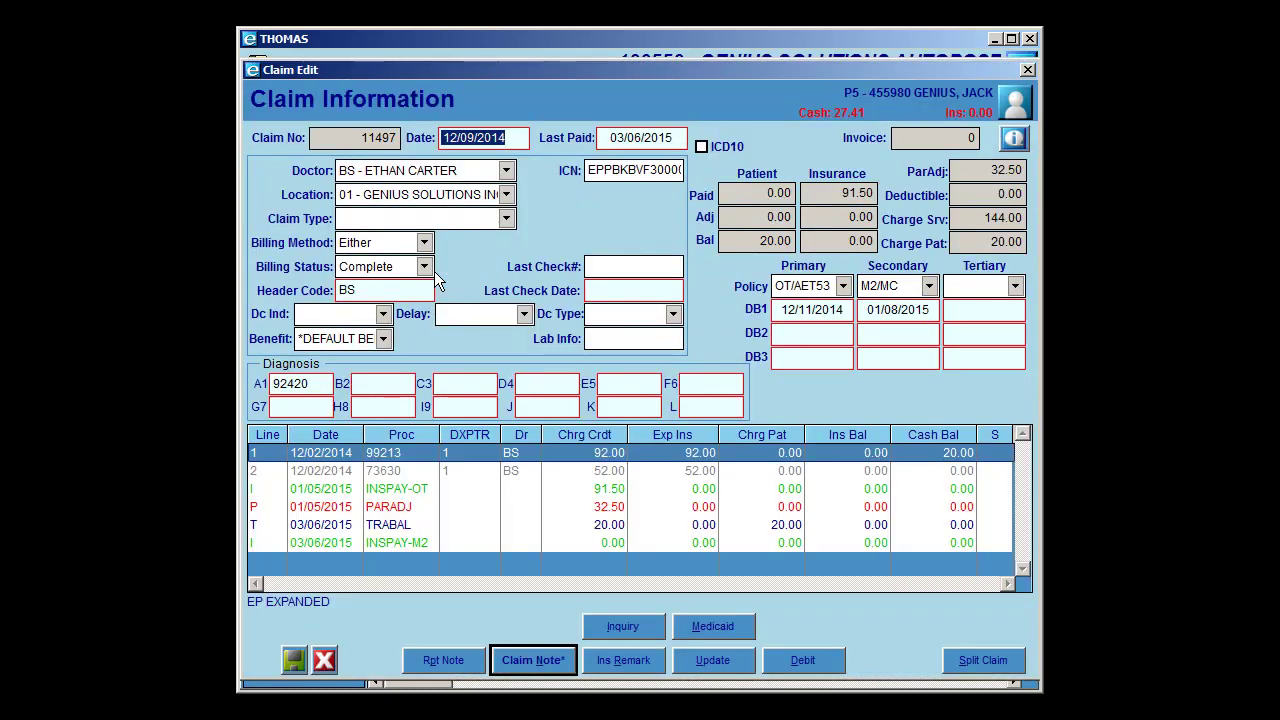
click(1027, 70)
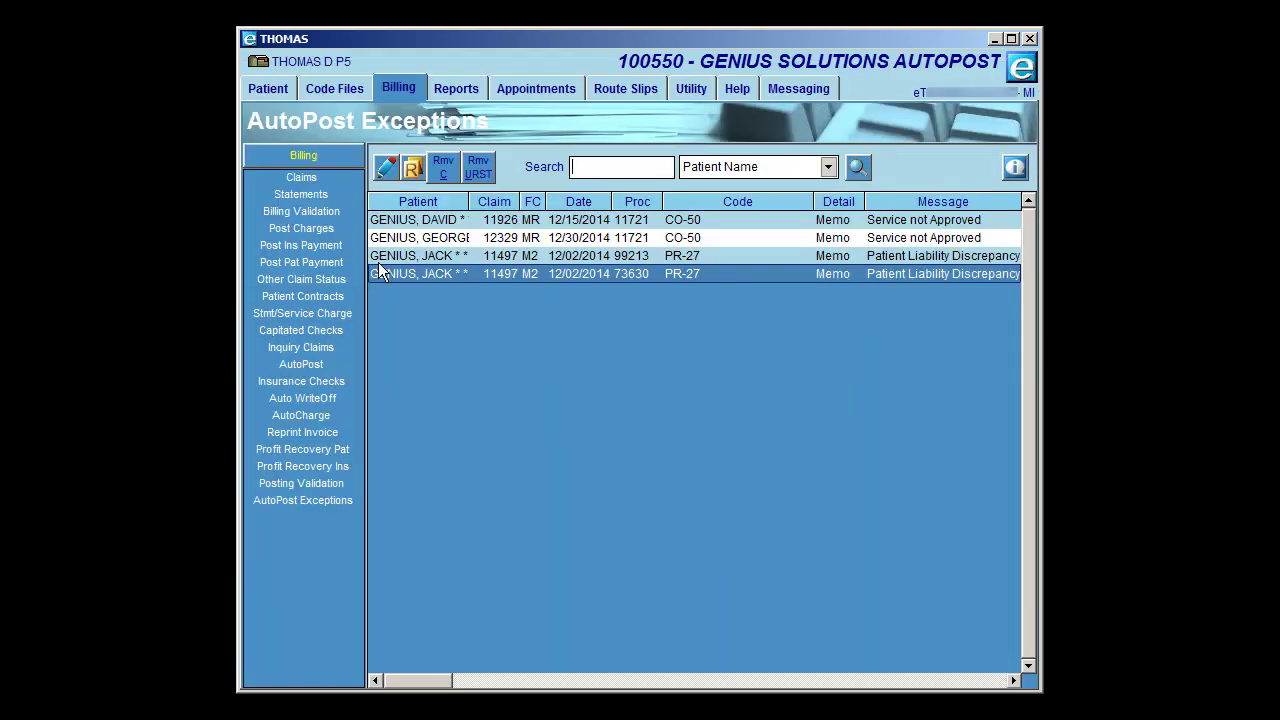
click(386, 170)
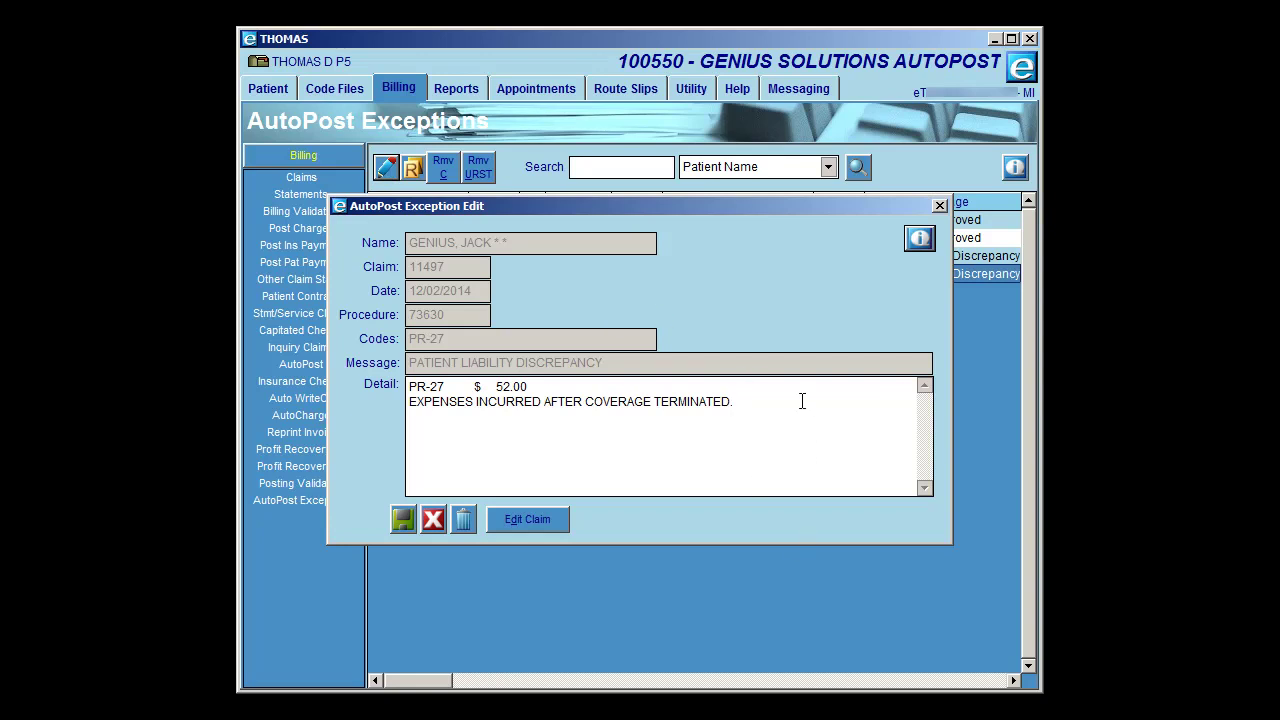
drag(751, 409, 368, 388)
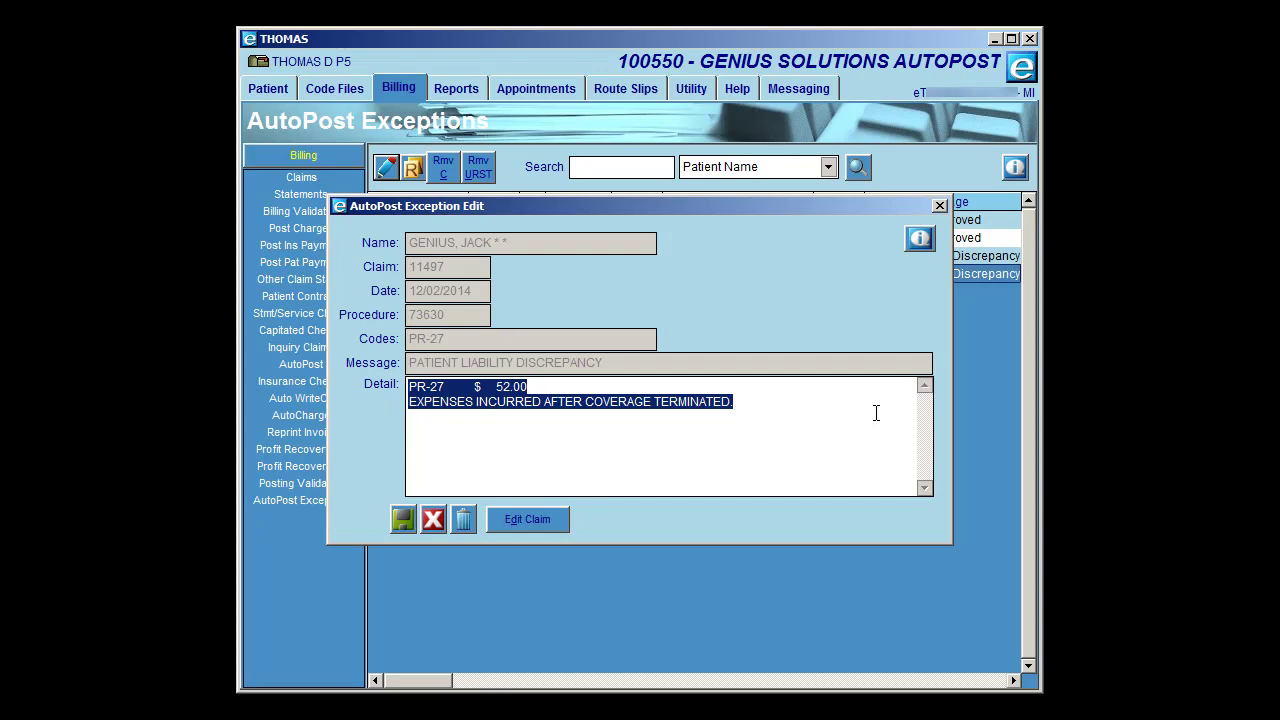
click(939, 205)
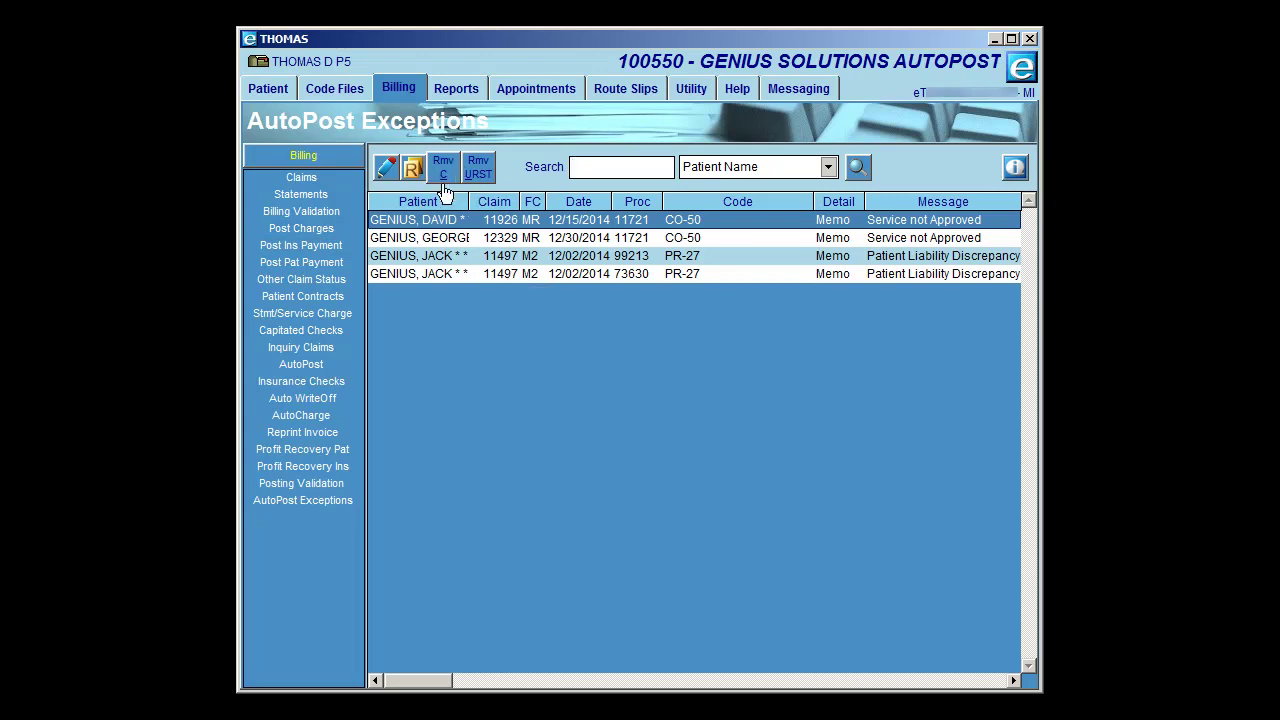
click(432, 263)
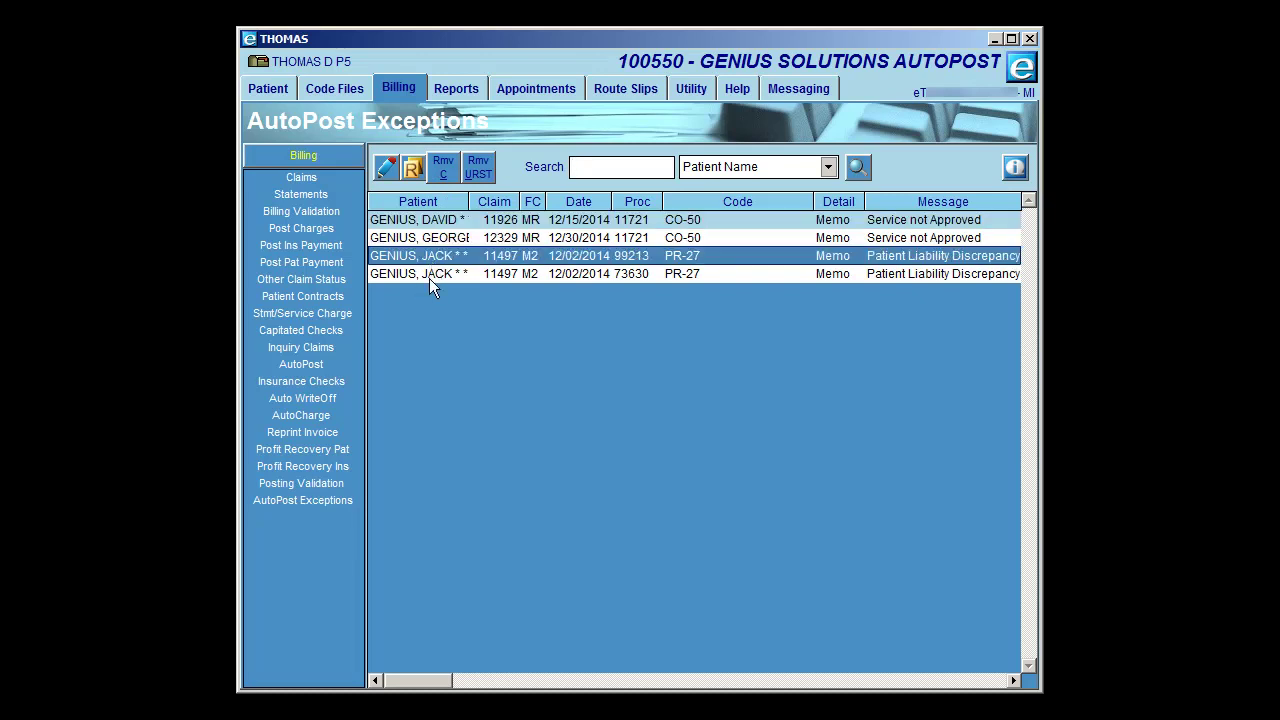
click(429, 275)
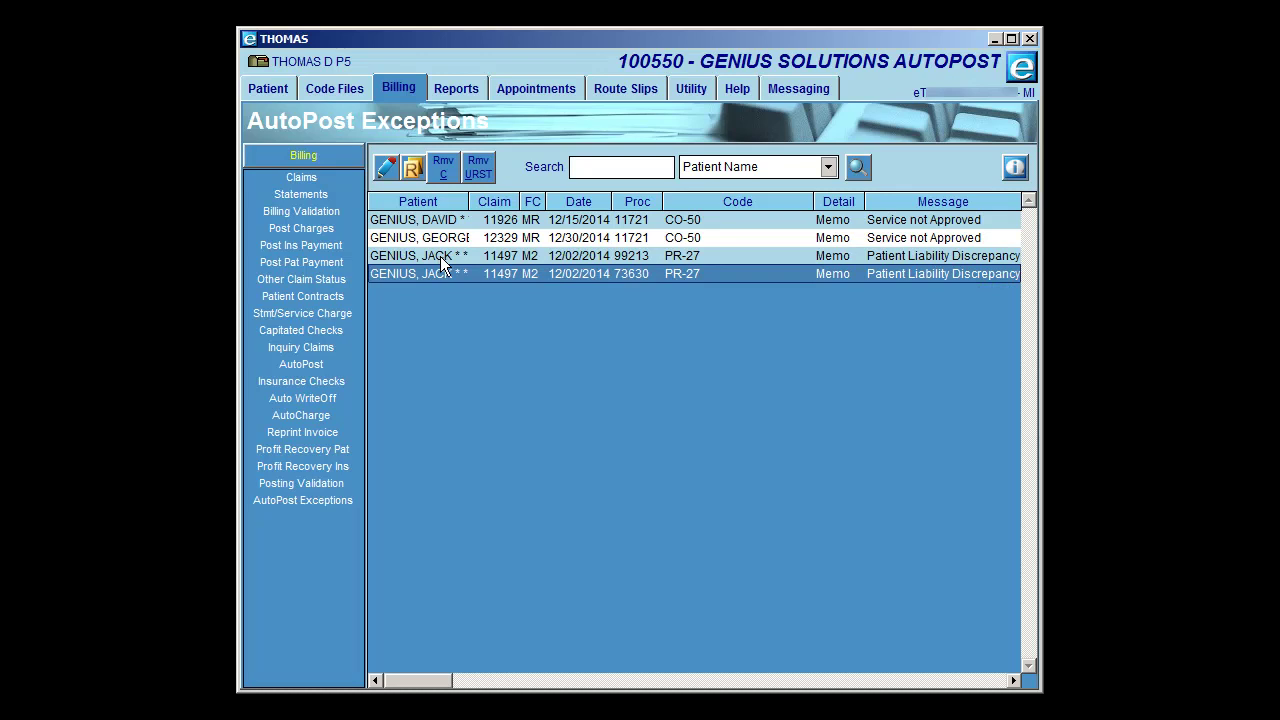
- Clear both PR-27 completed-claim exceptions, leaving the two CO-50 items, and widen the Patient column
click(445, 172)
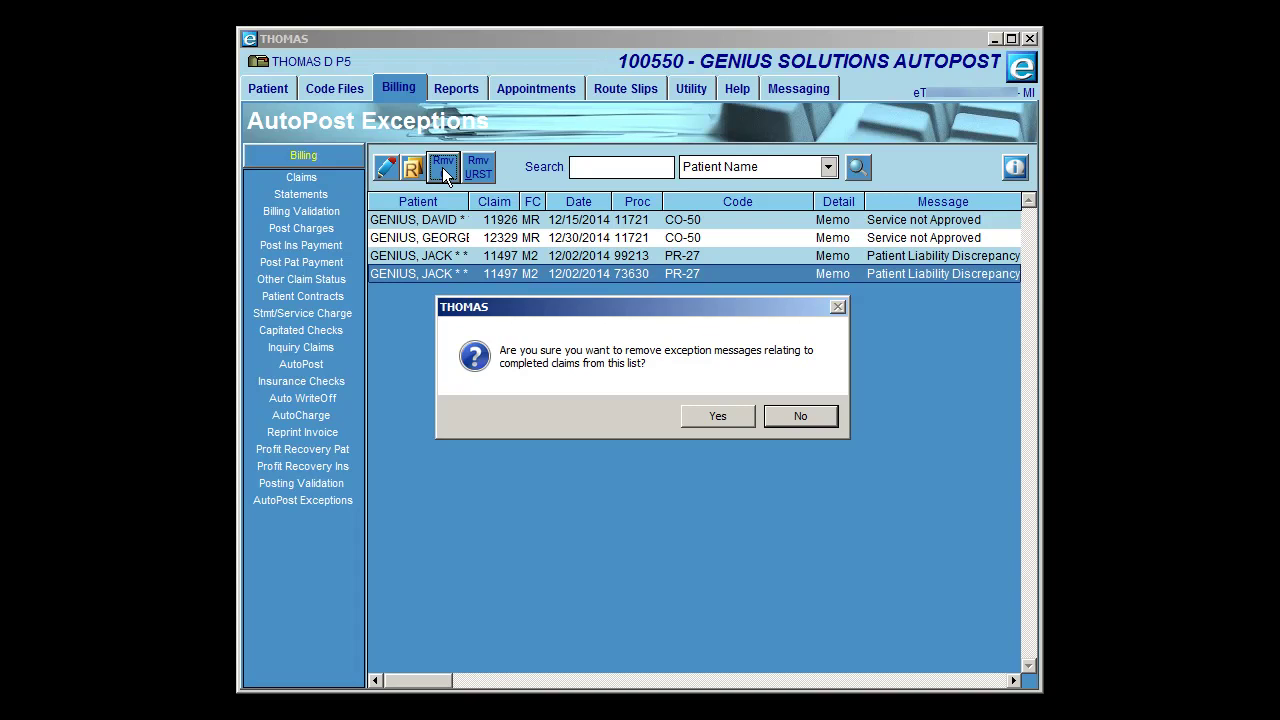
click(704, 414)
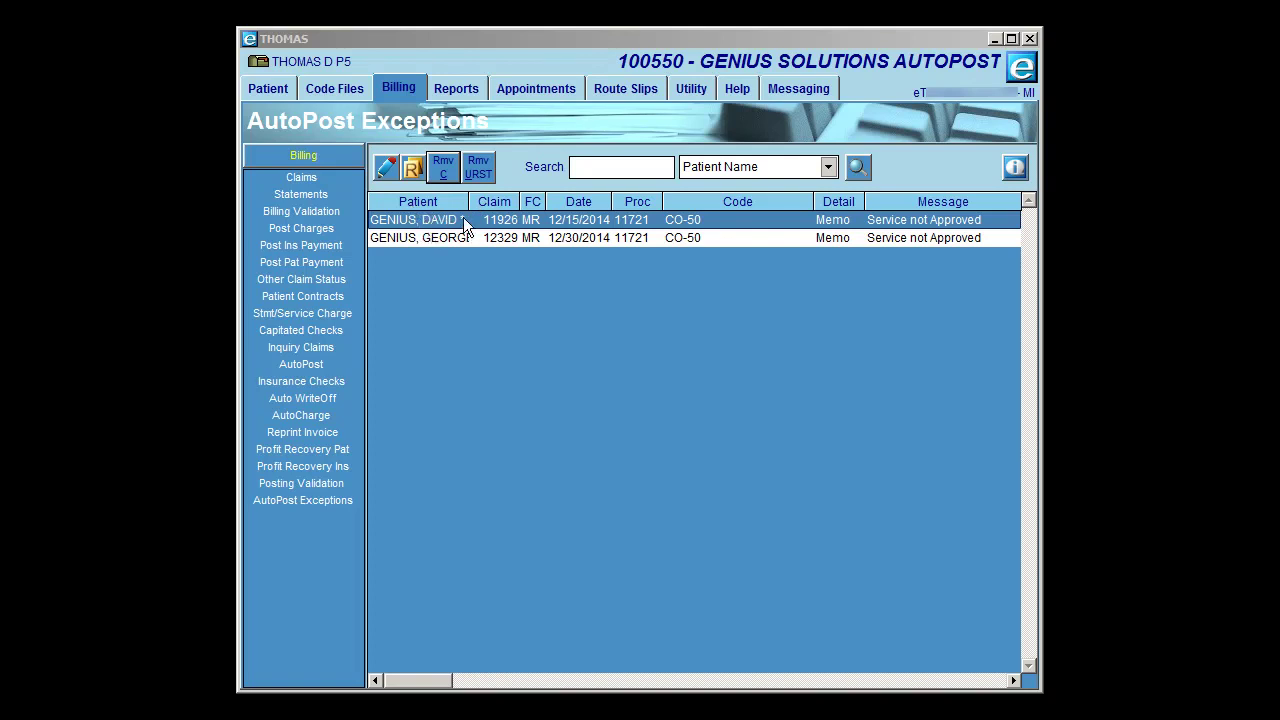
drag(469, 203, 491, 204)
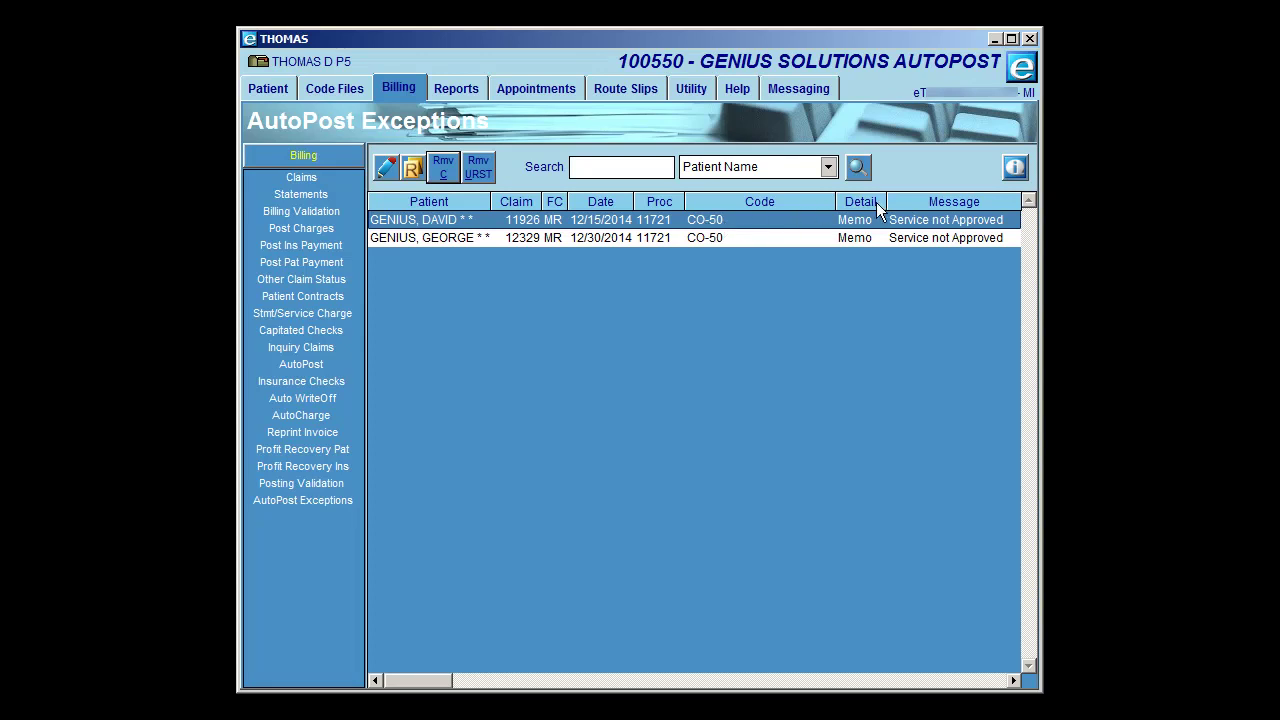
mouse_move(849, 226)
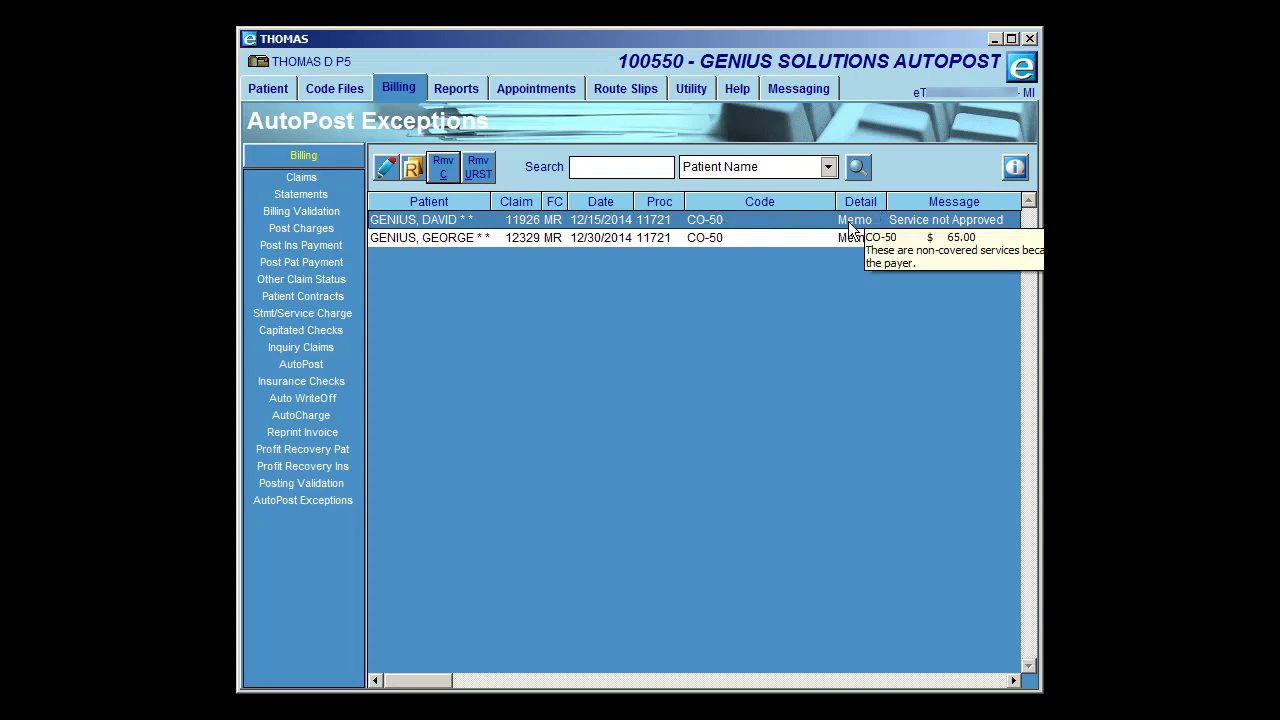